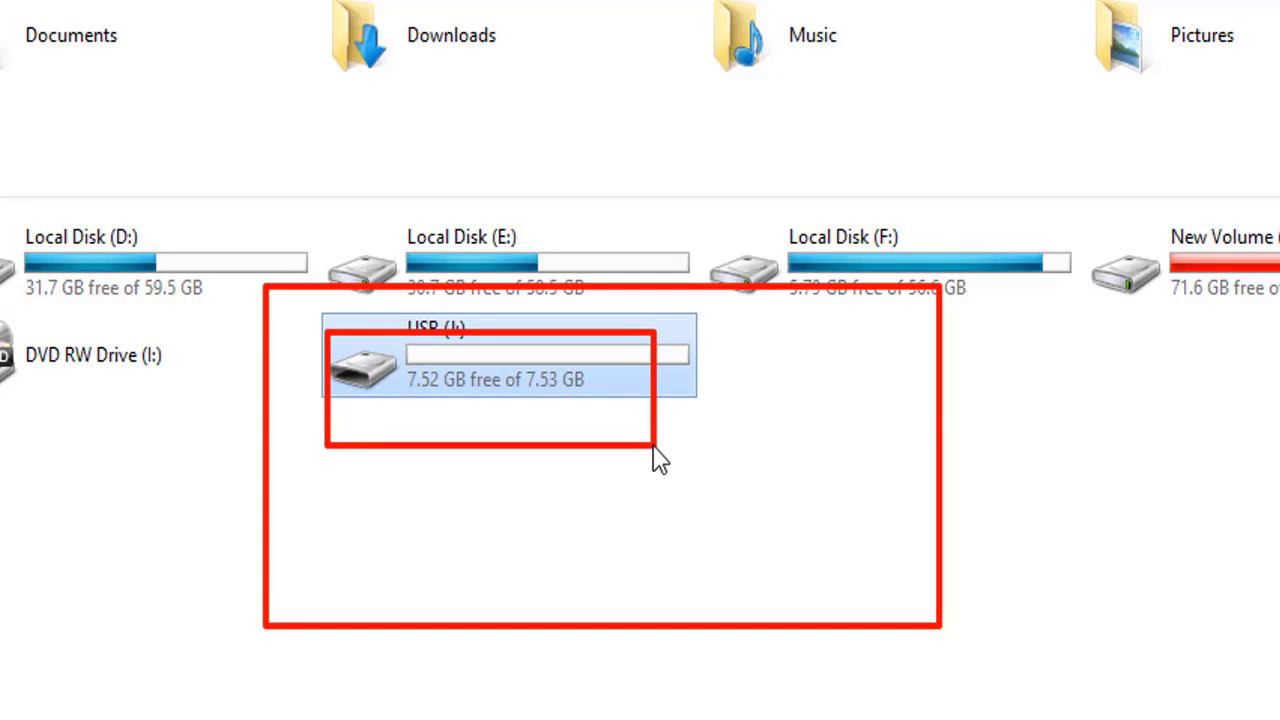
Check the file system, used space and capacity of the USB (J:) drive in its properties.
{"action": "right_click", "coordinate": [424, 374]}
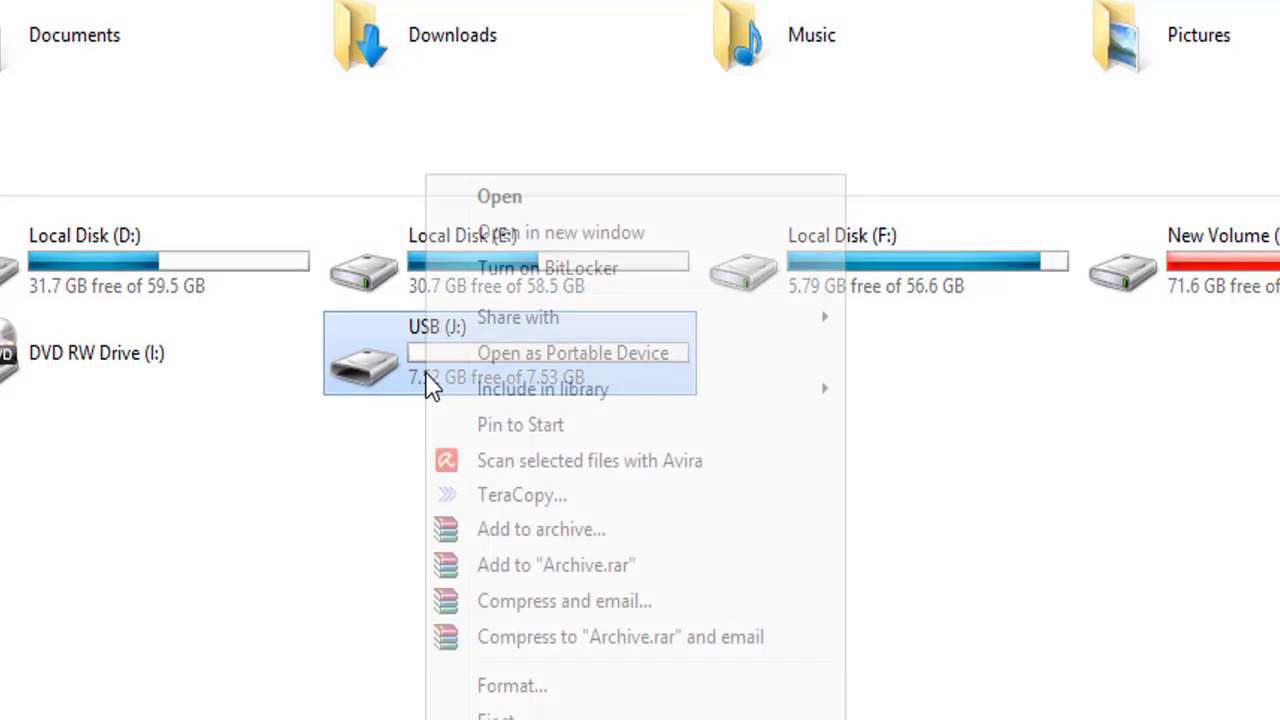
{"action": "key", "text": "r"}
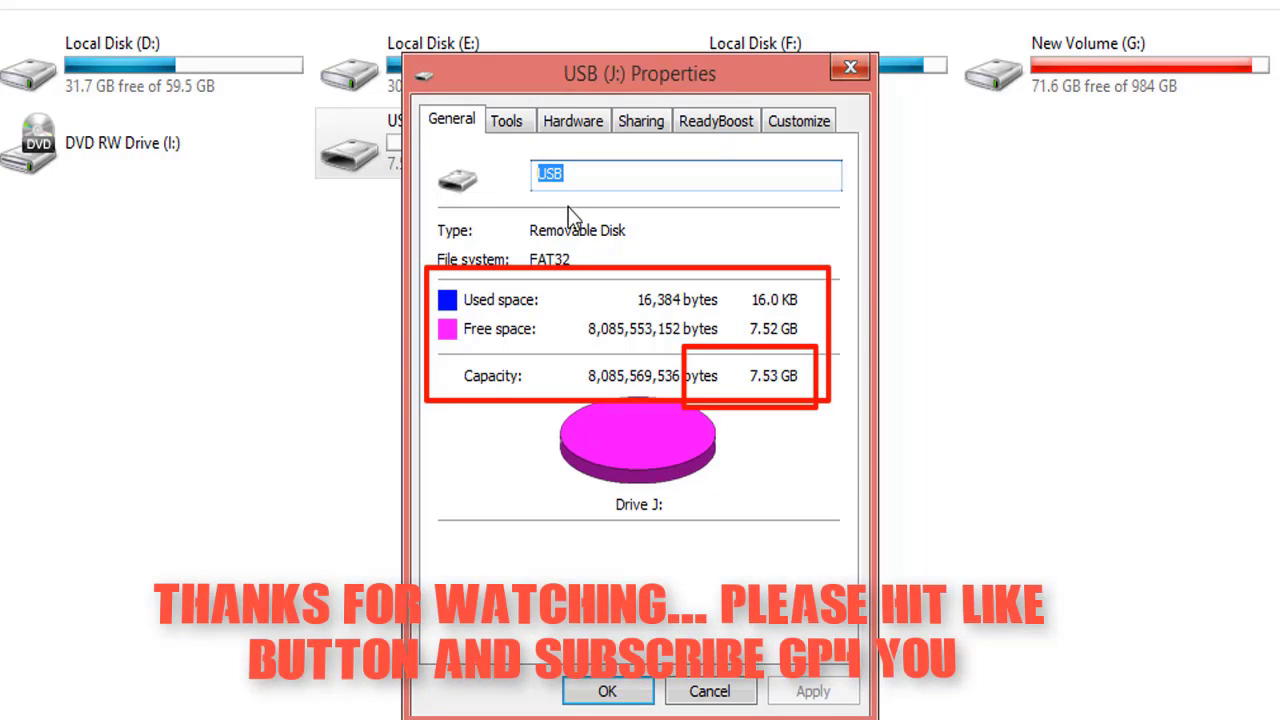
{"action": "left_click", "coordinate": [858, 94]}
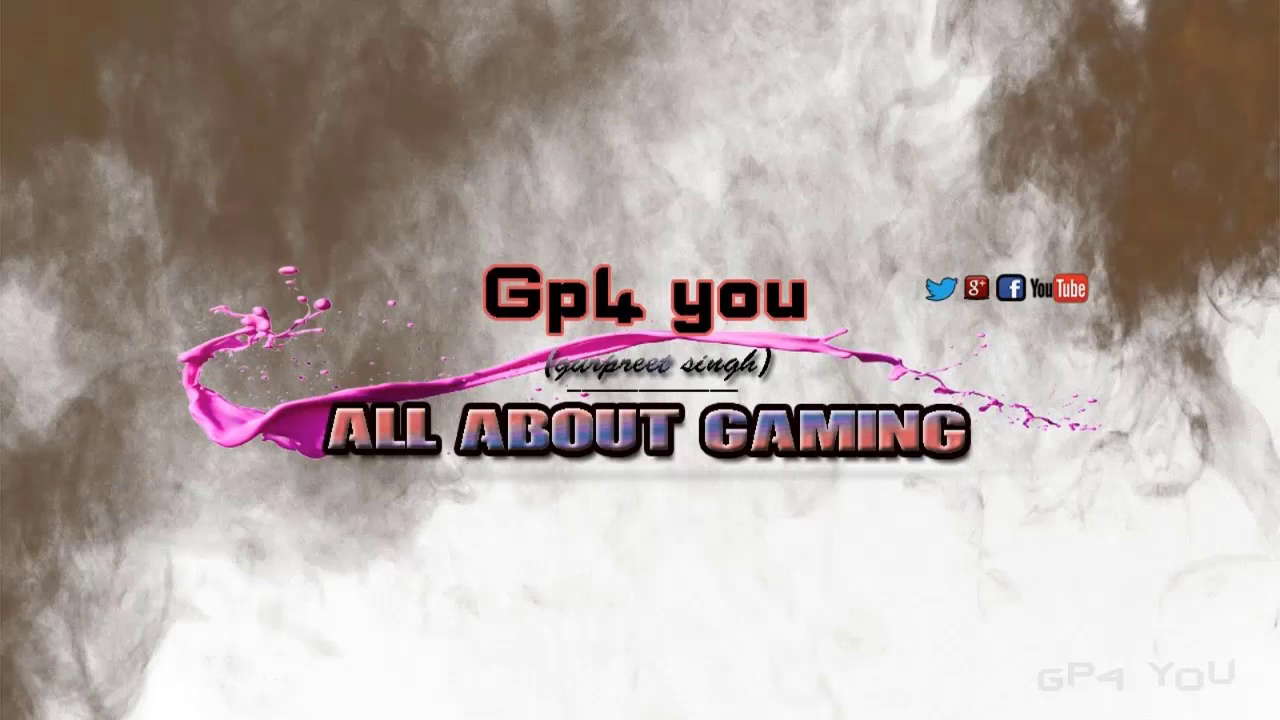
Switch to the life is strange episode.3 folder and check the size of the codex-life.is.strange.episode.3 image in its properties.
{"action": "mouse_move", "coordinate": [190, 712]}
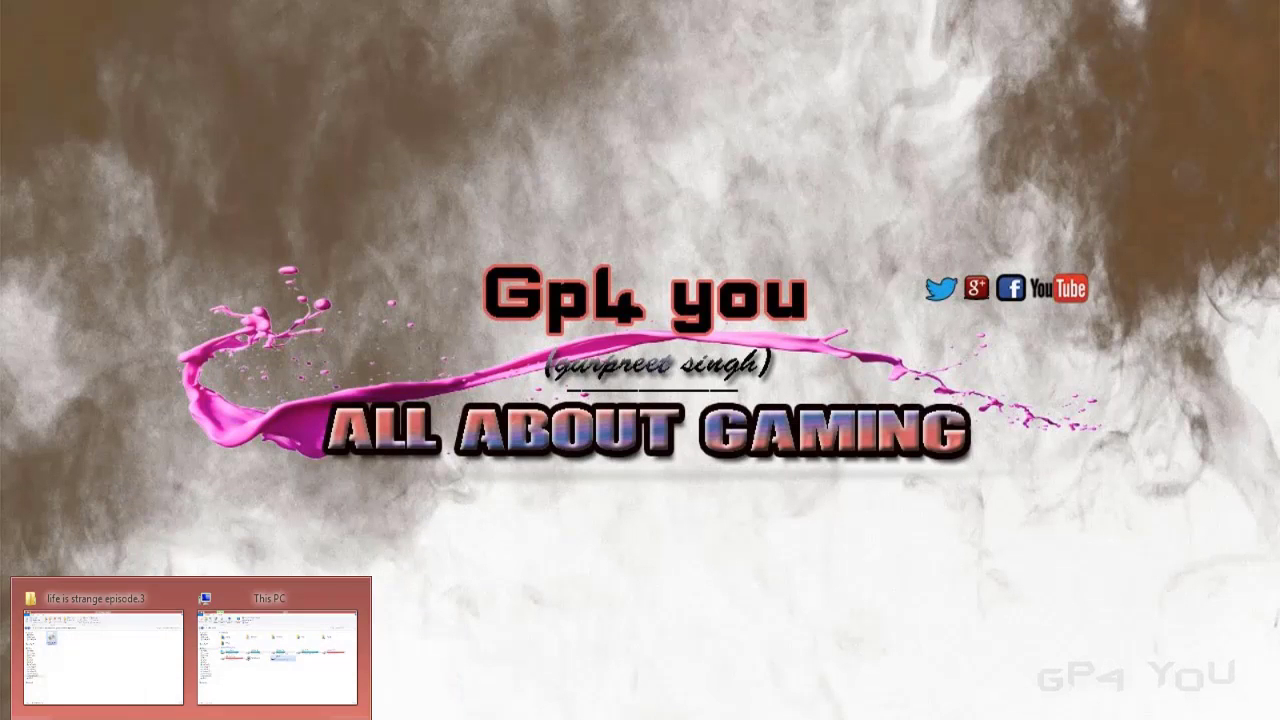
{"action": "left_click", "coordinate": [114, 676]}
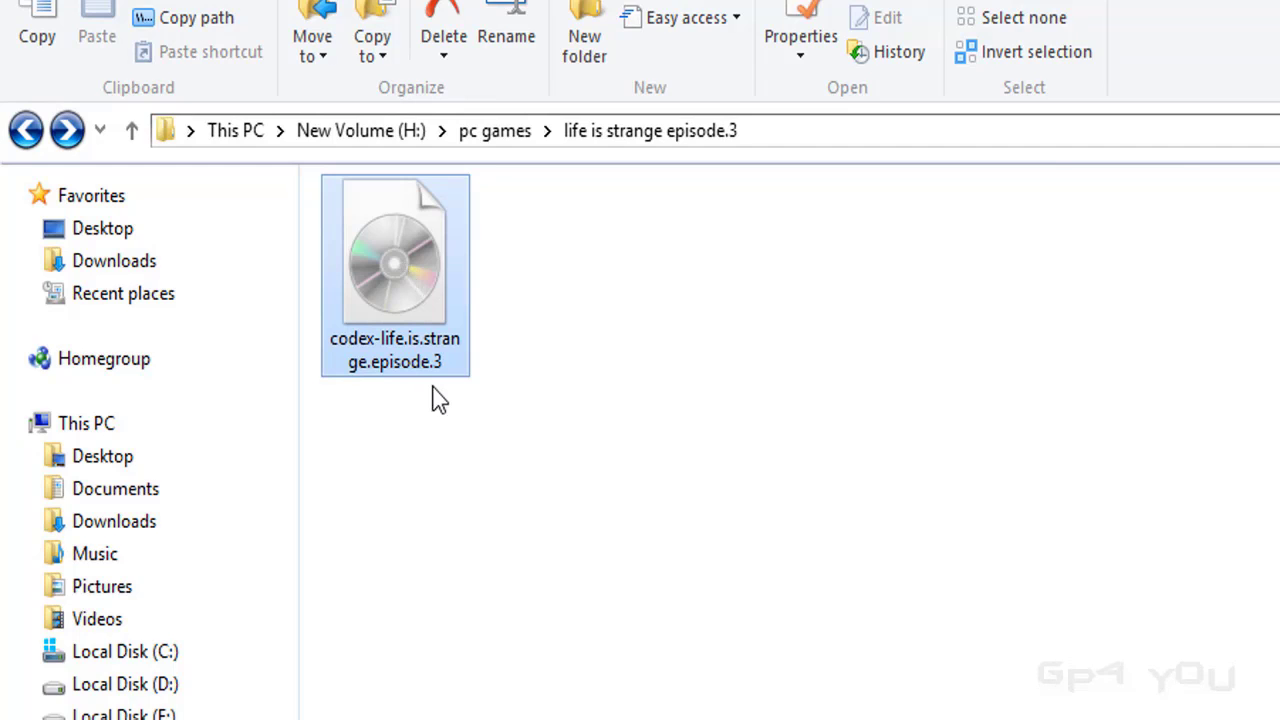
{"action": "left_click_drag", "start_coordinate": [274, 183], "coordinate": [580, 483]}
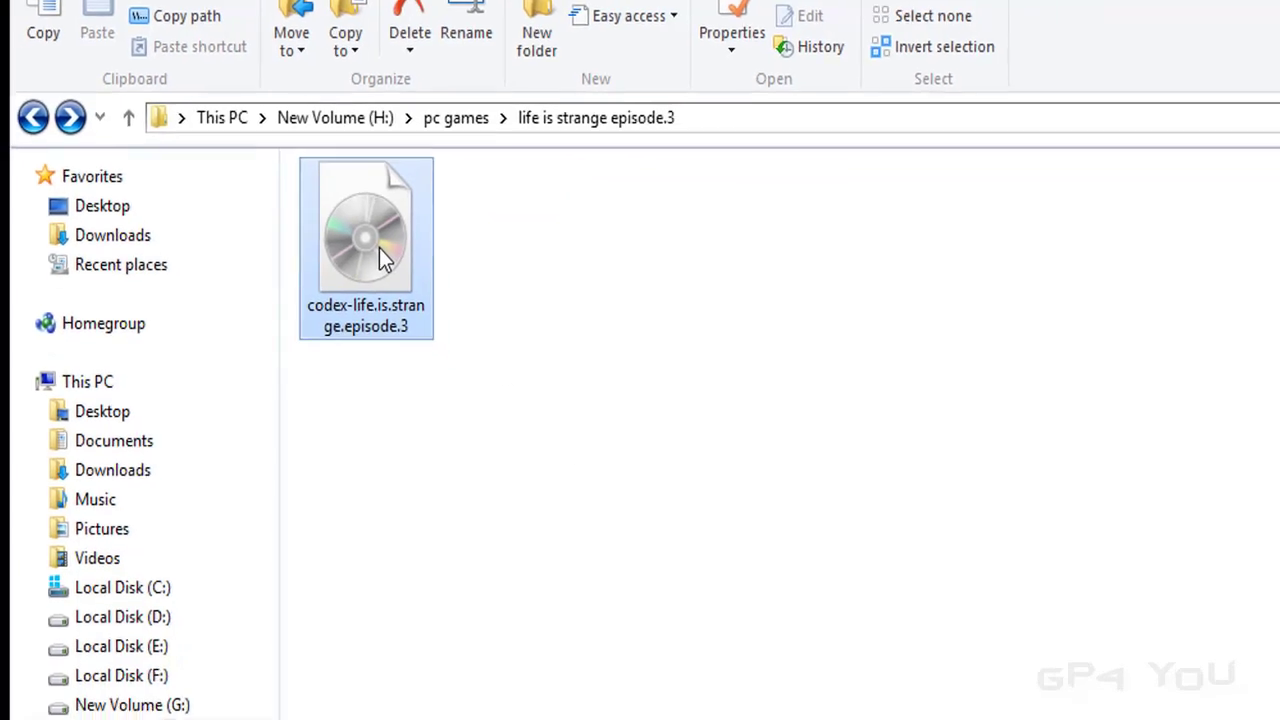
{"action": "right_click", "coordinate": [380, 250]}
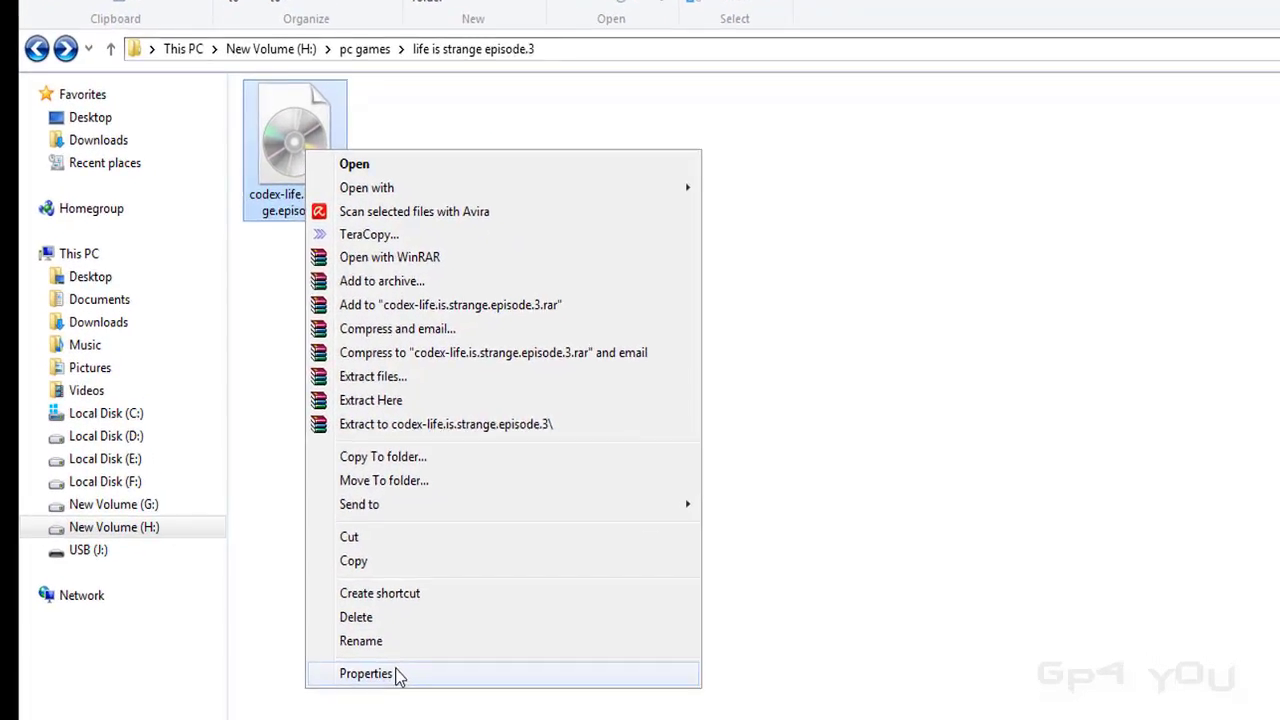
{"action": "left_click", "coordinate": [396, 675]}
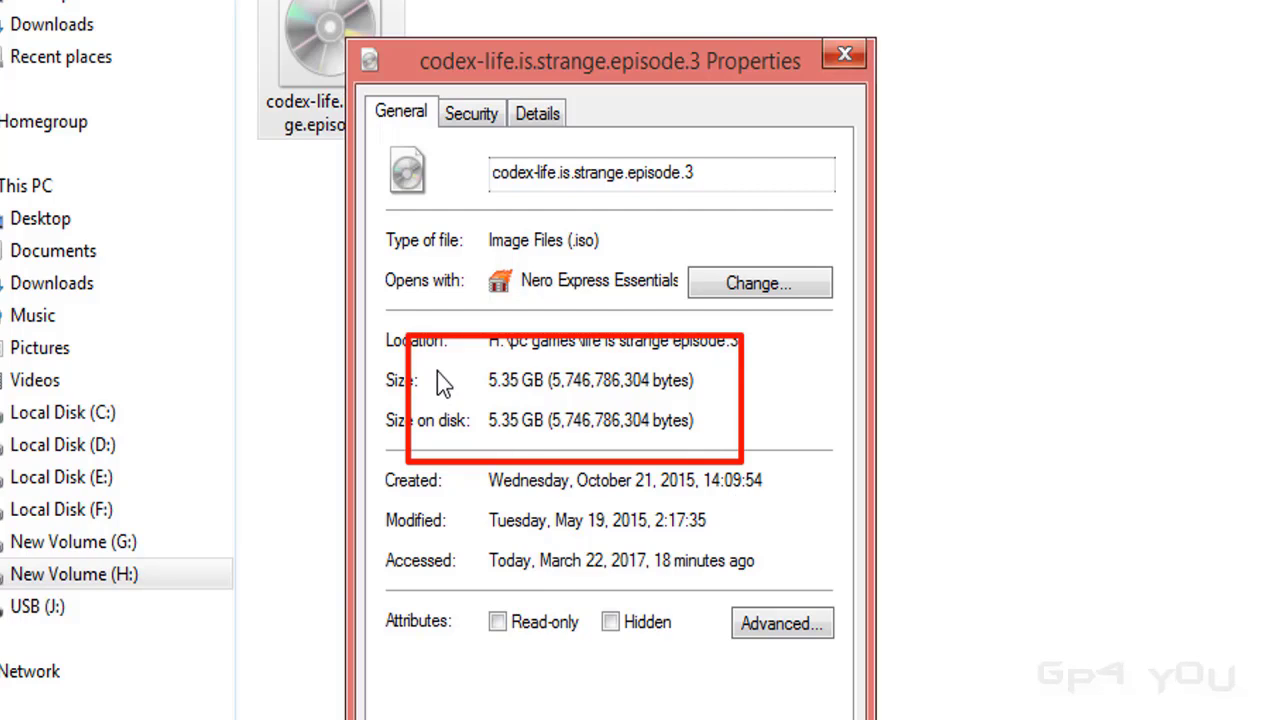
{"action": "mouse_move", "coordinate": [437, 371]}
{"action": "left_mouse_down"}
{"action": "mouse_move", "coordinate": [562, 446]}
{"action": "mouse_move", "coordinate": [677, 459]}
{"action": "mouse_move", "coordinate": [724, 442]}
{"action": "left_mouse_up"}
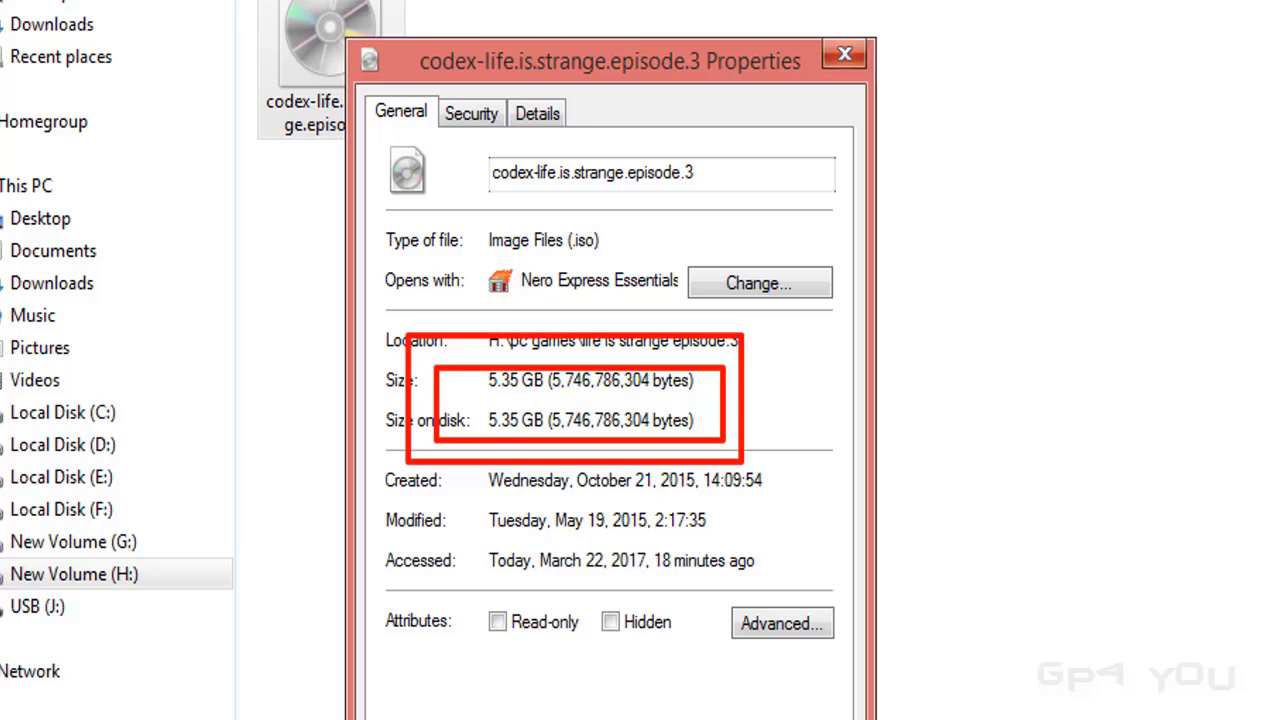
{"action": "key", "text": "Escape"}
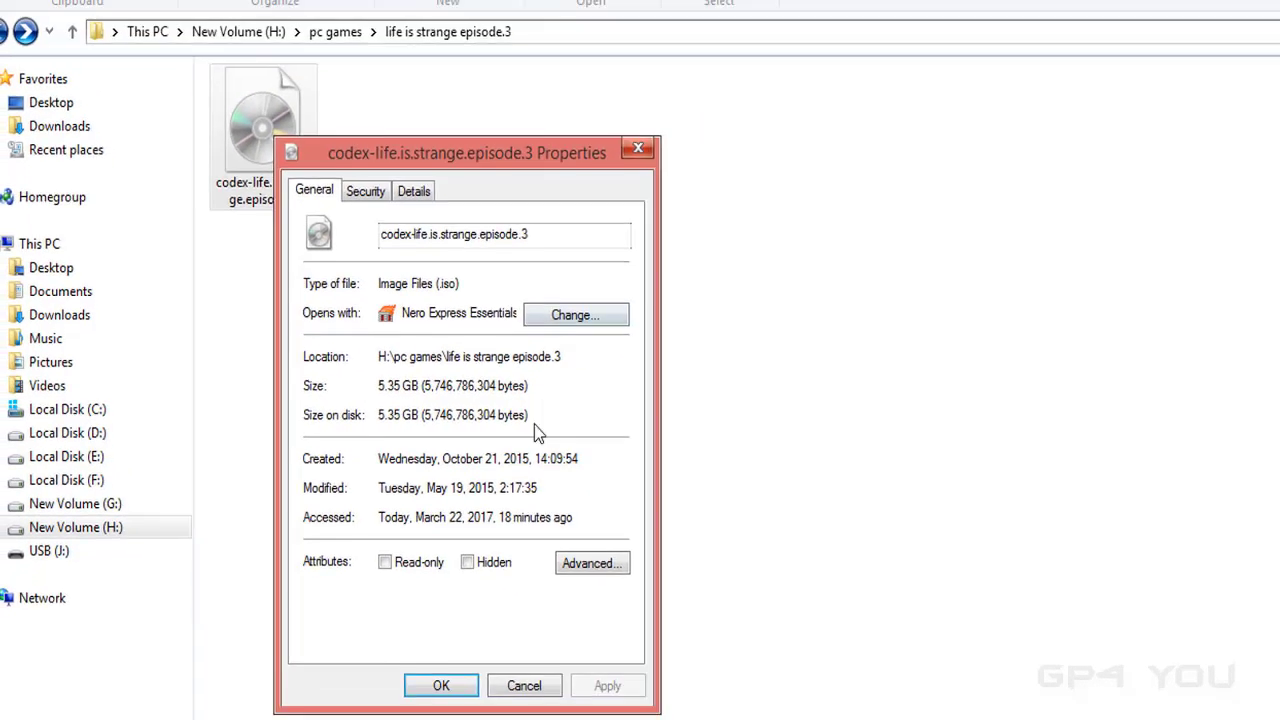
{"action": "left_click", "coordinate": [637, 156]}
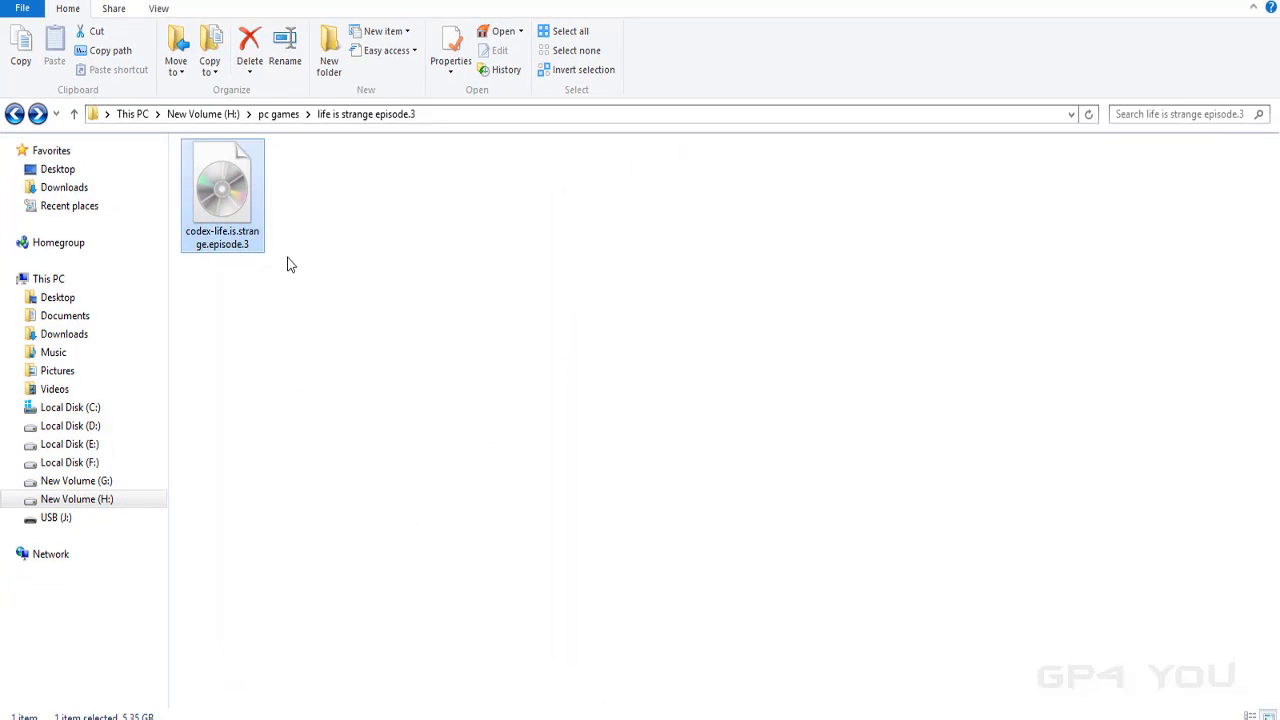
Try to send the codex-life.is.strange.episode.3 image to USB (J:), retry the copy once, and dismiss the copy window.
{"action": "right_click", "coordinate": [237, 185]}
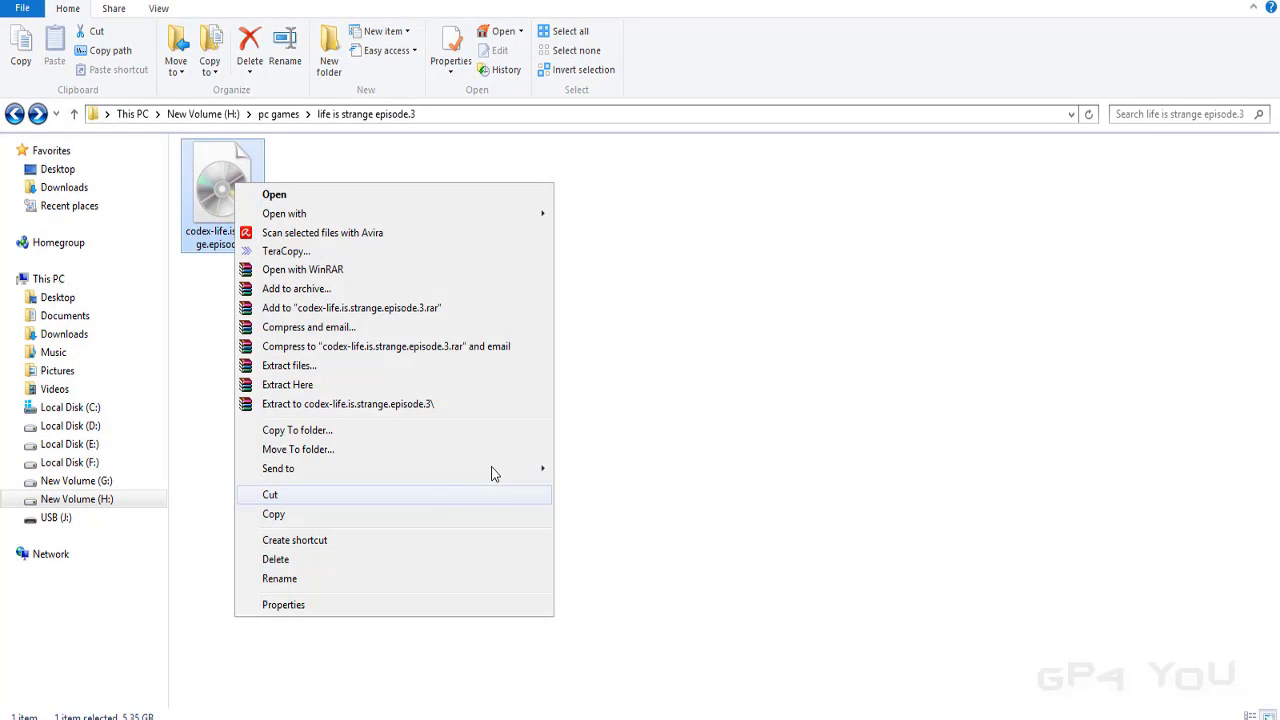
{"action": "mouse_move", "coordinate": [494, 466]}
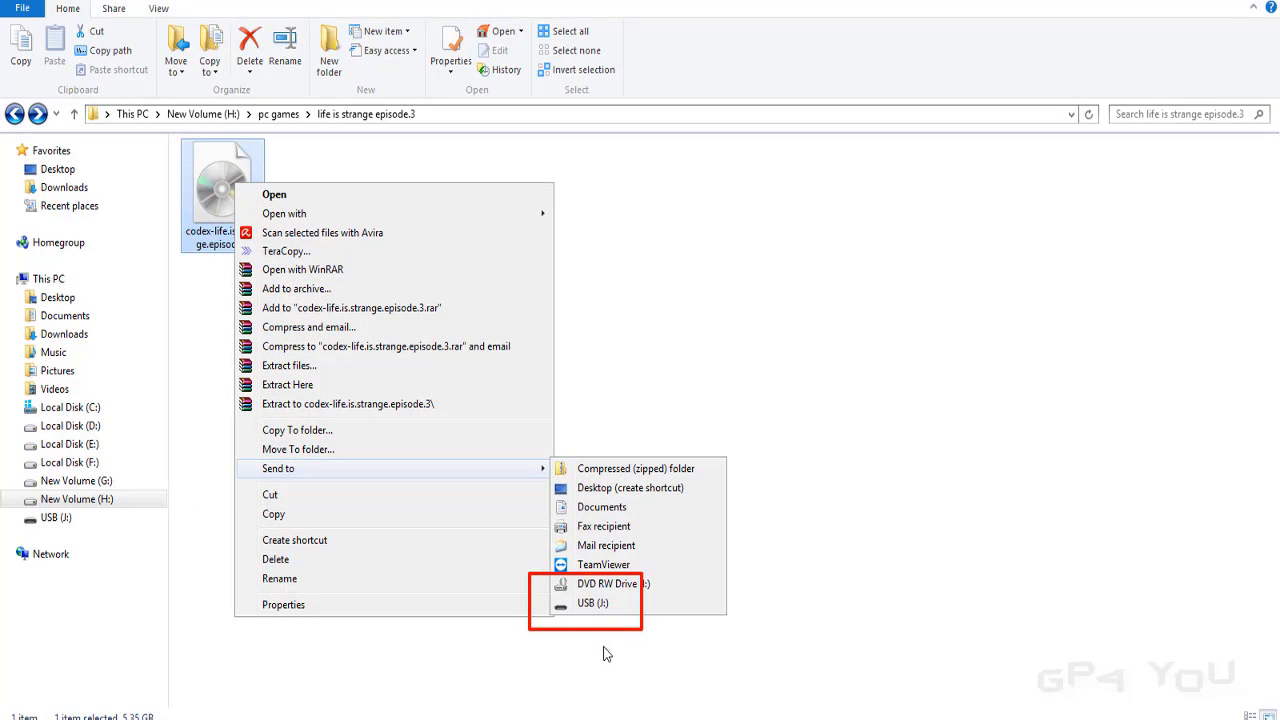
{"action": "left_click", "coordinate": [586, 604]}
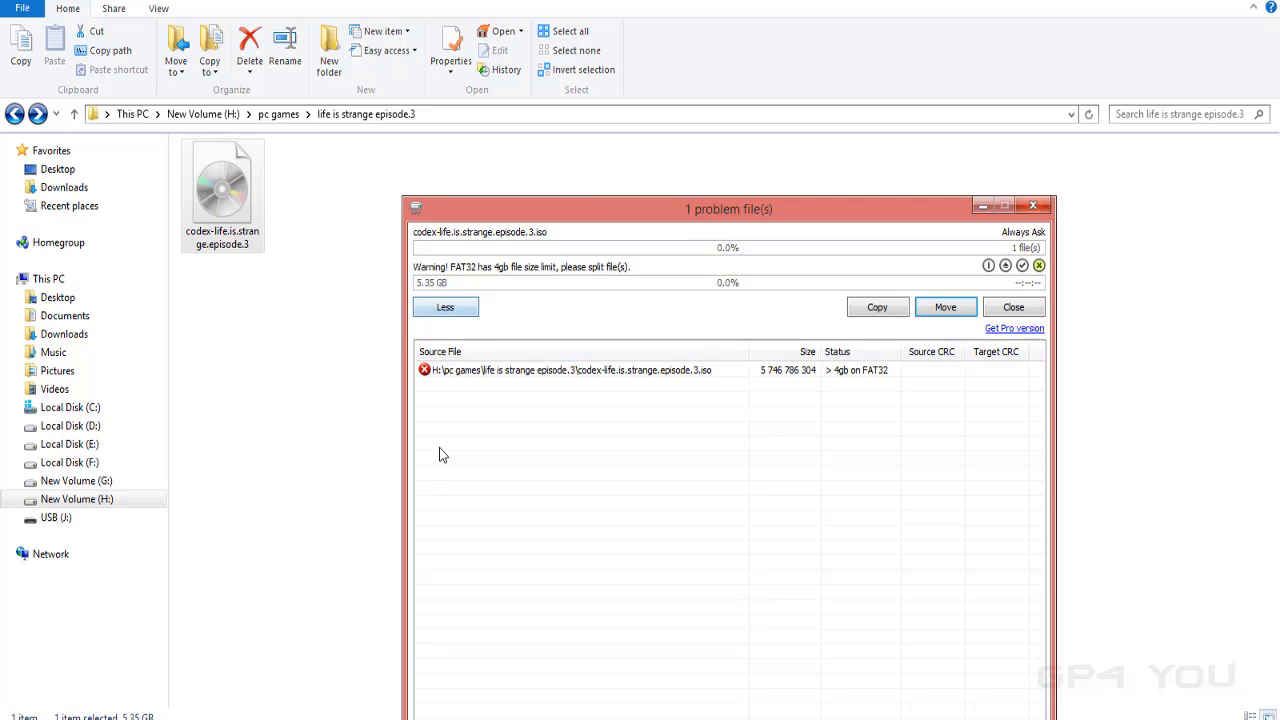
{"action": "left_click", "coordinate": [447, 311]}
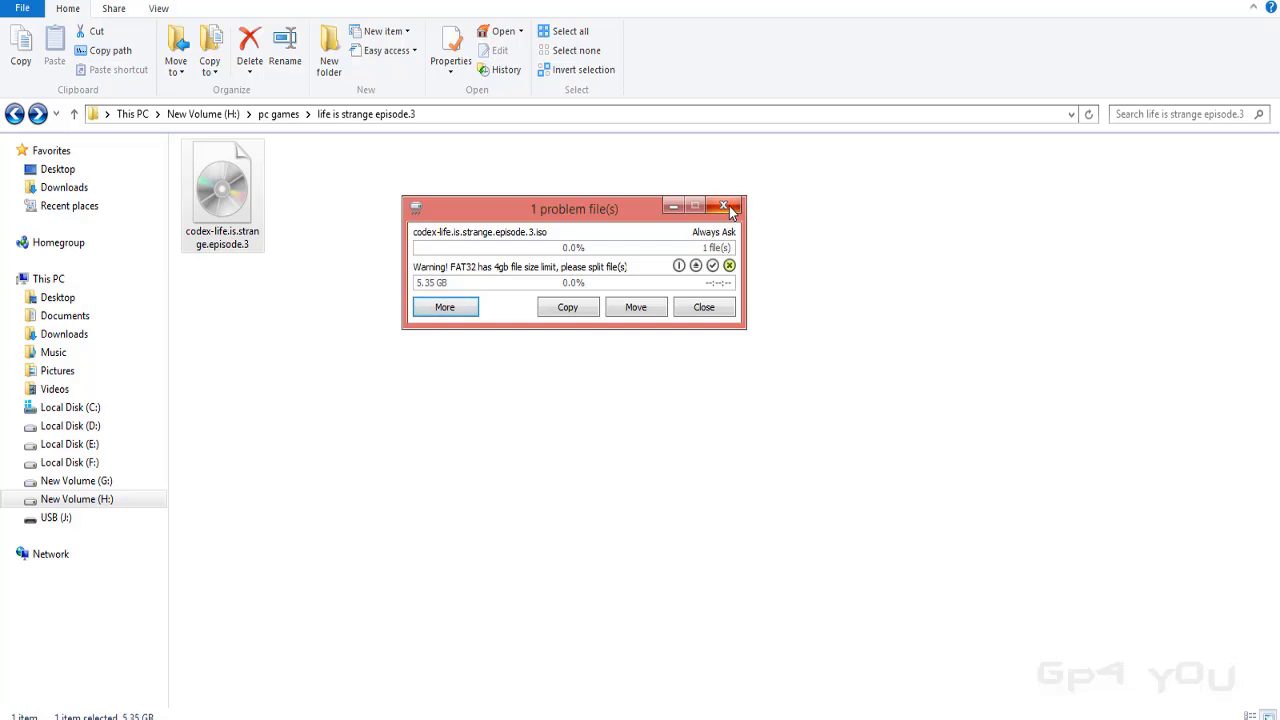
{"action": "left_click", "coordinate": [584, 308]}
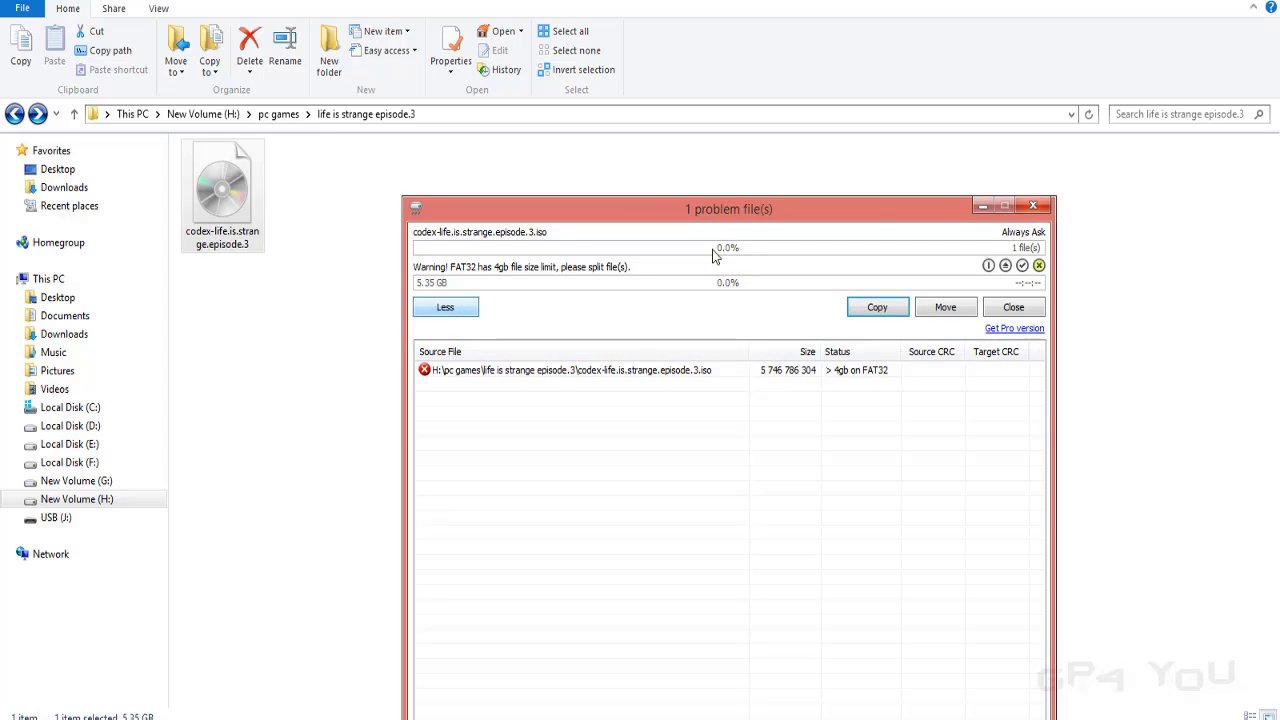
{"action": "left_click", "coordinate": [1031, 209]}
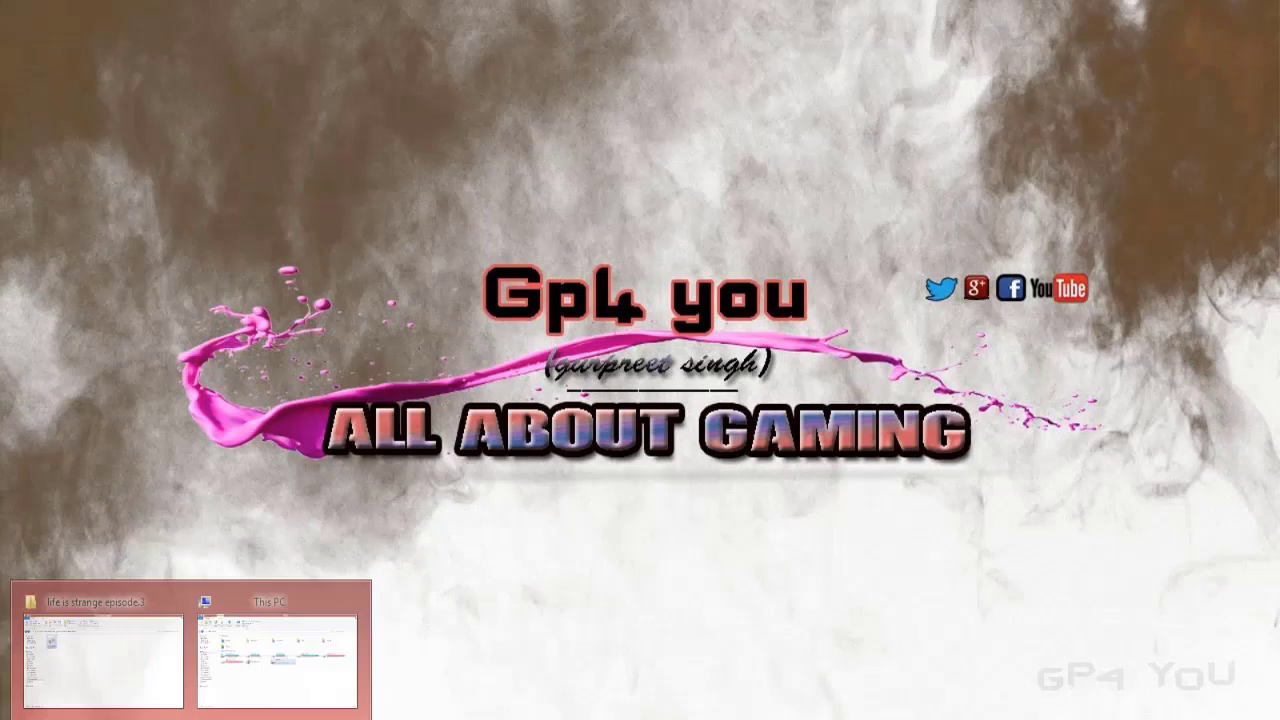
From This PC, open the format settings for USB (J:) and set the file system to NTFS.
{"action": "left_click", "coordinate": [256, 674]}
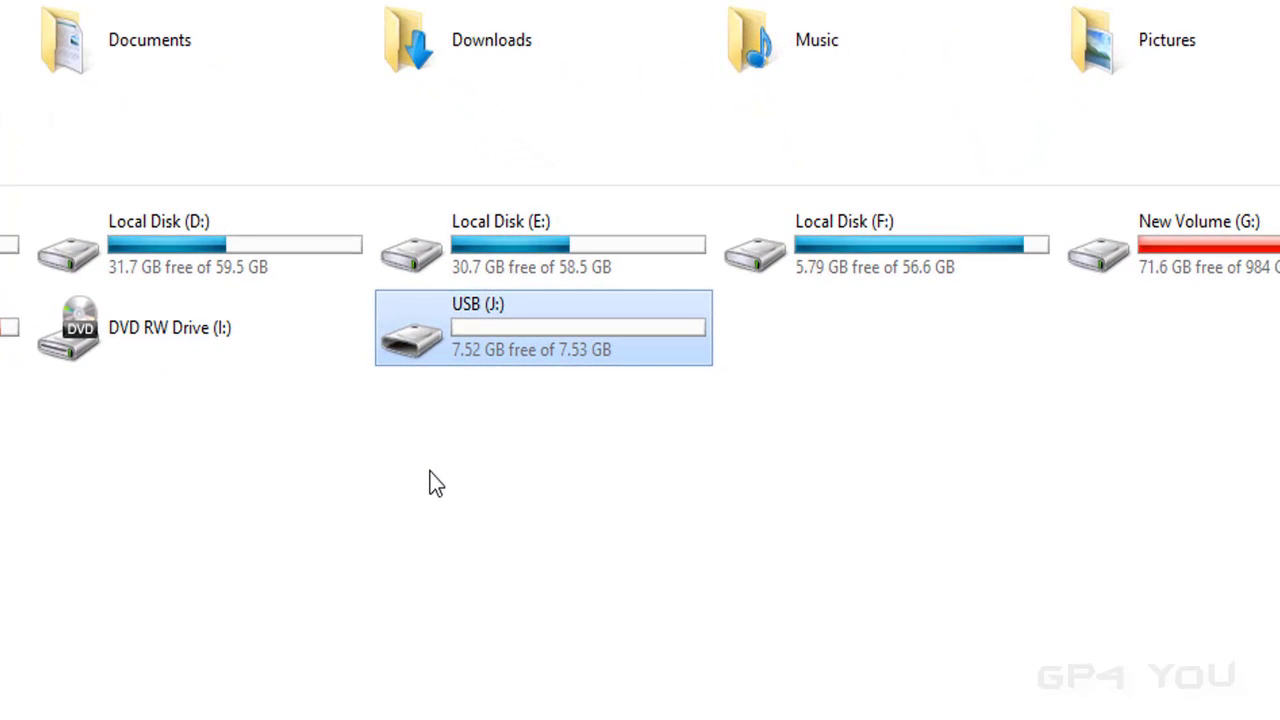
{"action": "left_click_drag", "start_coordinate": [323, 264], "coordinate": [766, 458]}
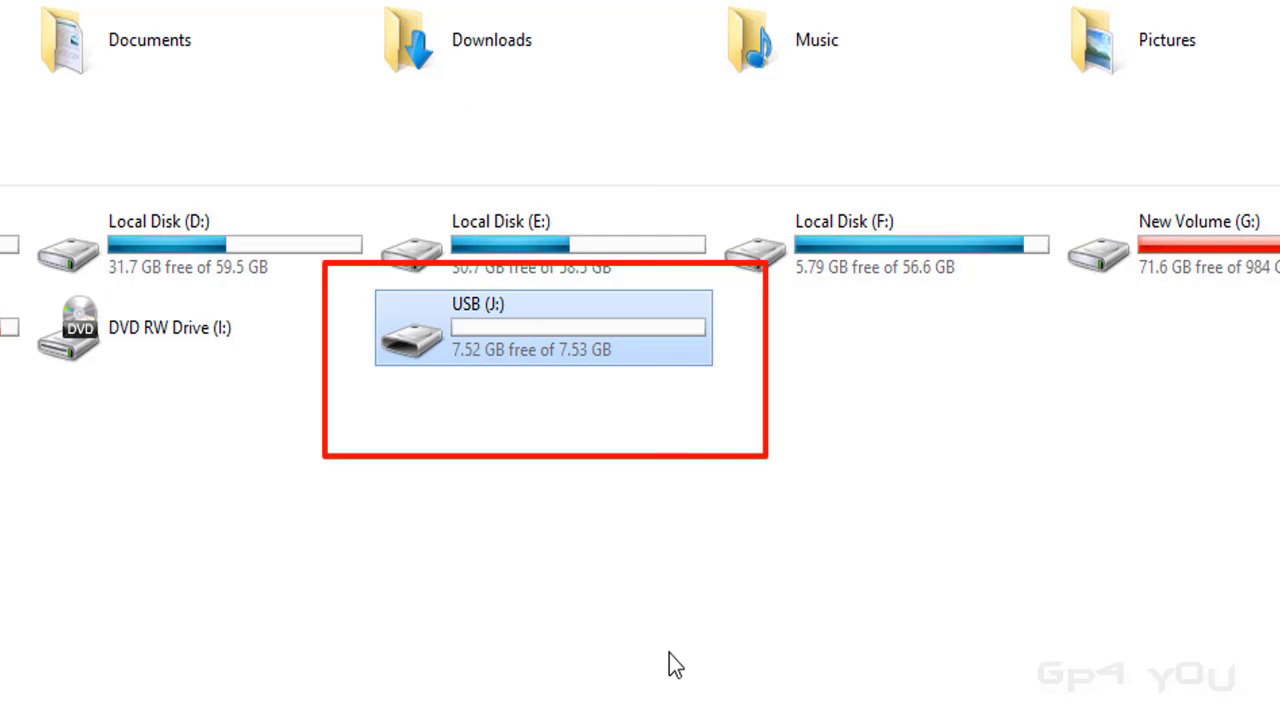
{"action": "right_click", "coordinate": [487, 333]}
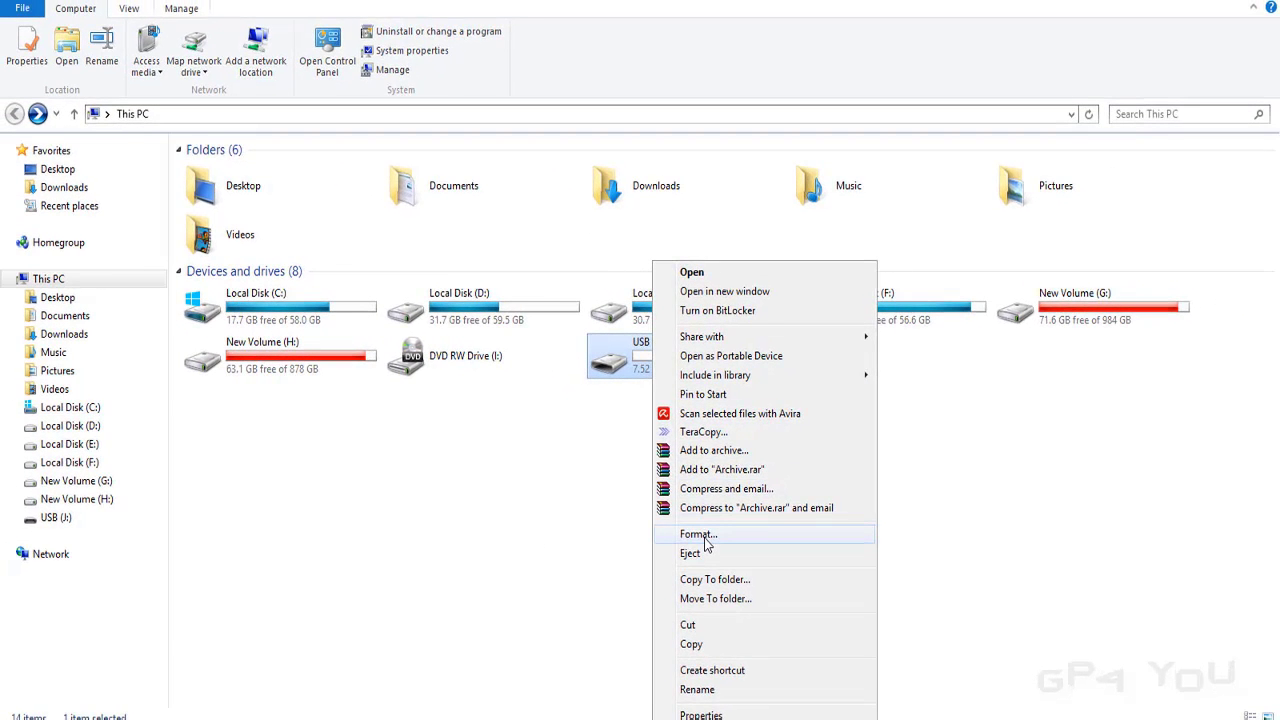
{"action": "left_click", "coordinate": [700, 535]}
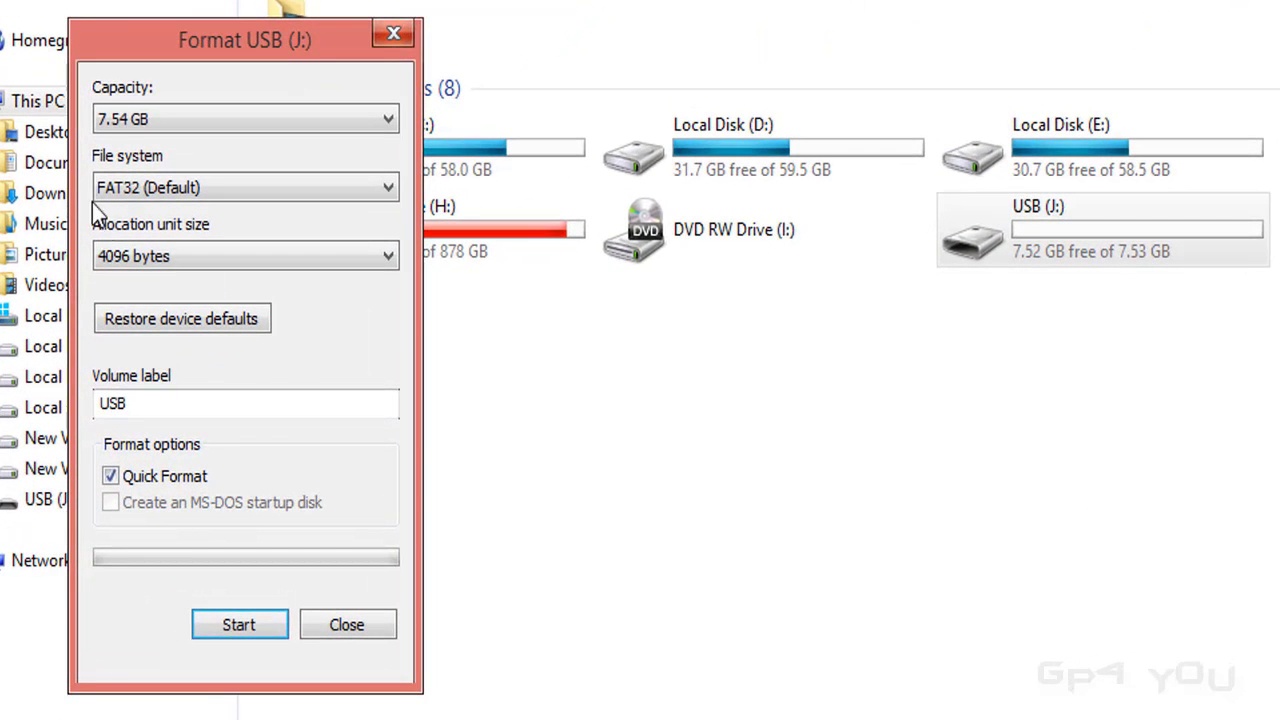
{"action": "mouse_move", "coordinate": [60, 149]}
{"action": "left_mouse_down"}
{"action": "mouse_move", "coordinate": [160, 207]}
{"action": "mouse_move", "coordinate": [407, 232]}
{"action": "left_mouse_up"}
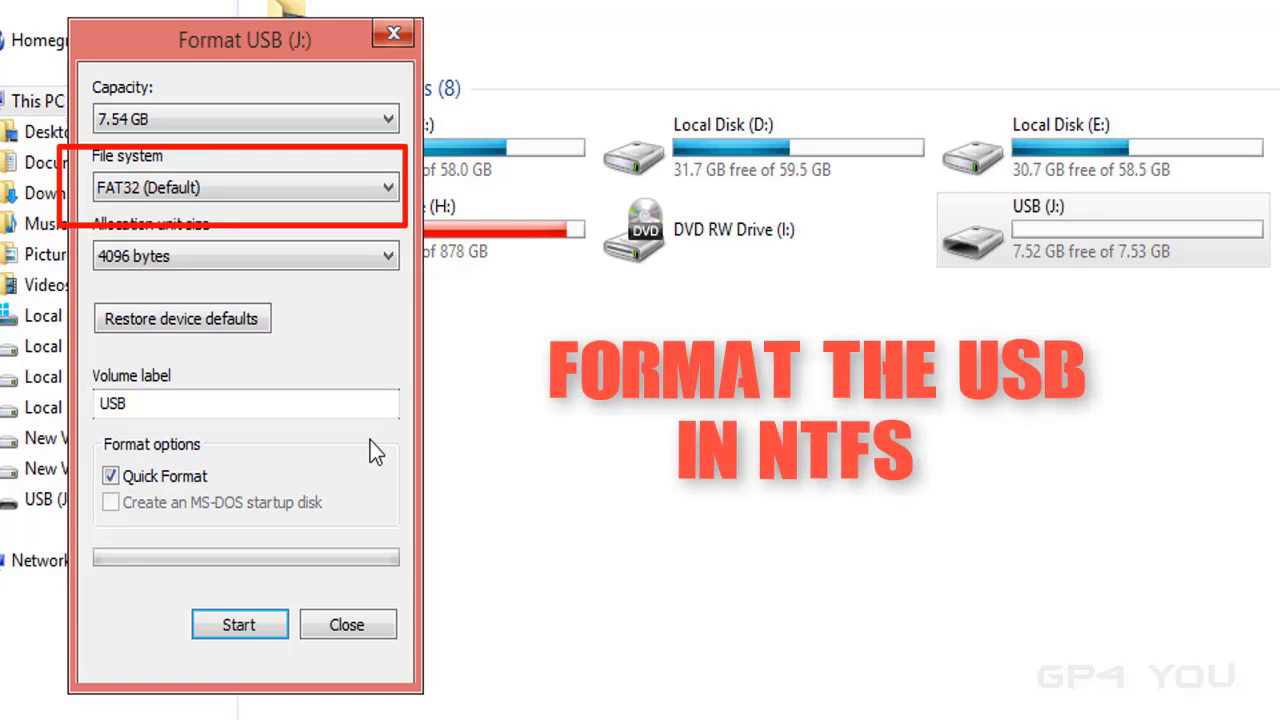
{"action": "left_click", "coordinate": [390, 188]}
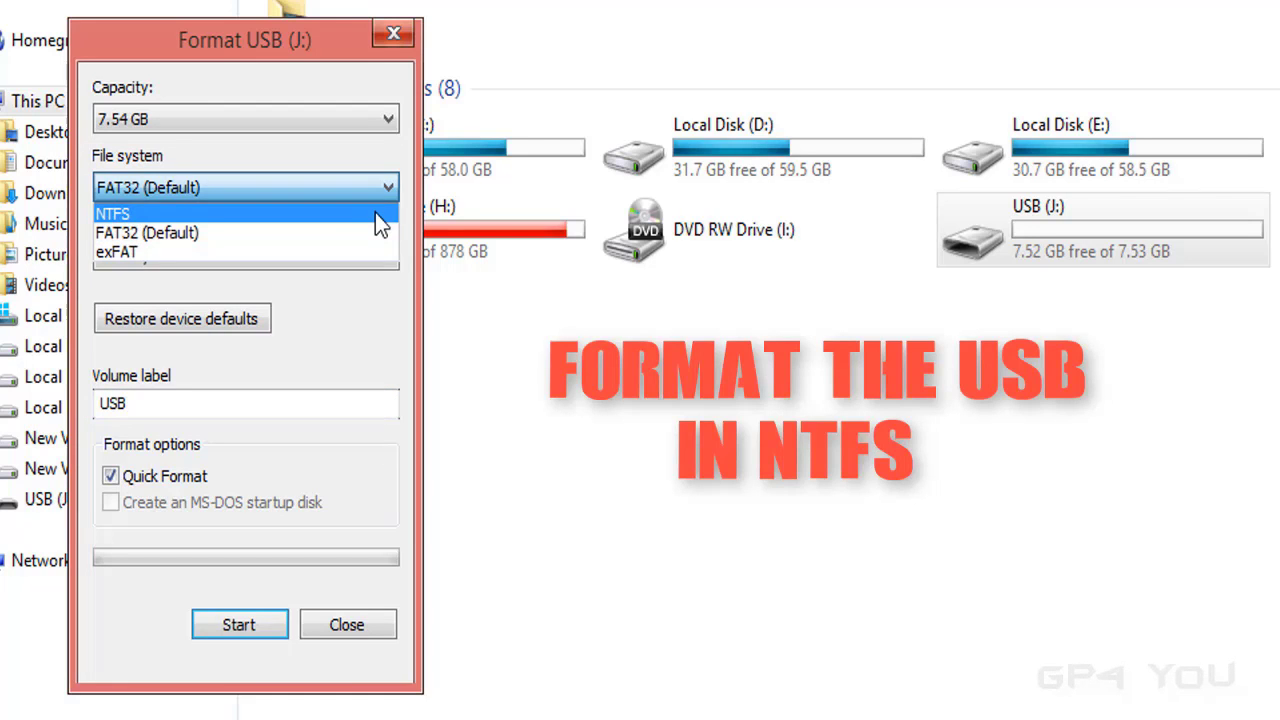
{"action": "left_click", "coordinate": [375, 213]}
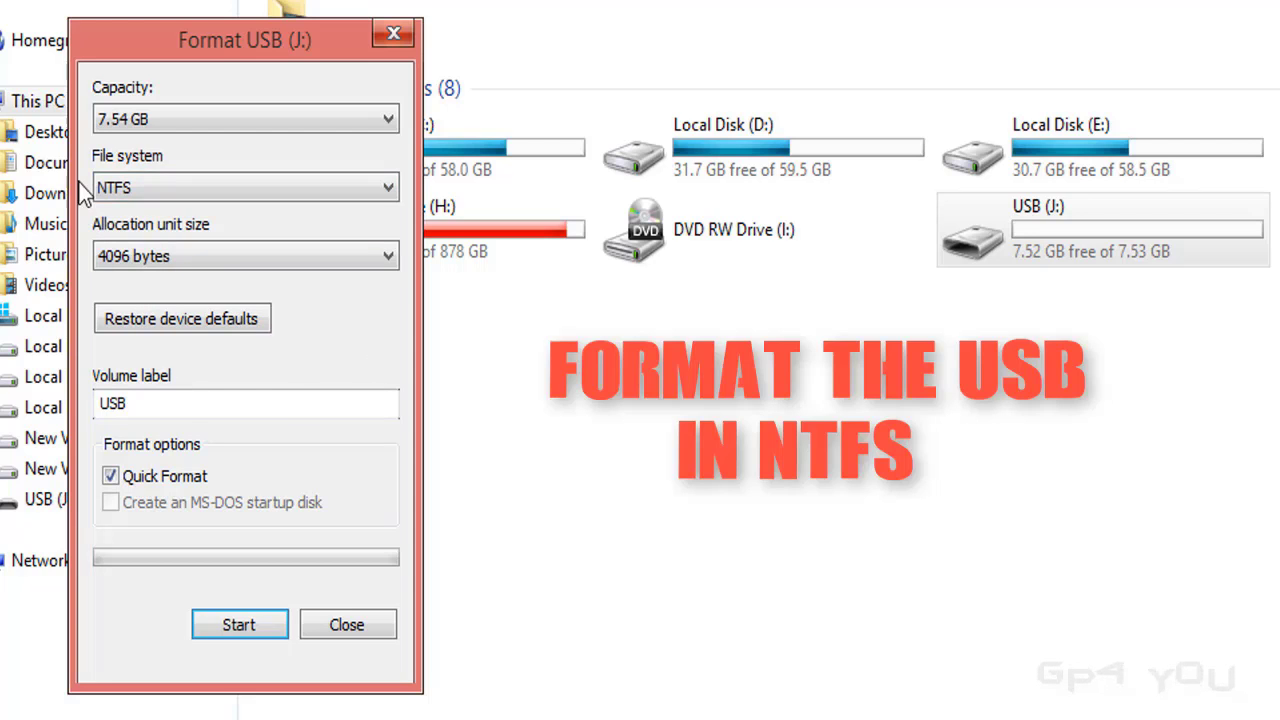
{"action": "mouse_move", "coordinate": [42, 125]}
{"action": "left_mouse_down"}
{"action": "mouse_move", "coordinate": [155, 200]}
{"action": "mouse_move", "coordinate": [430, 262]}
{"action": "left_mouse_up"}
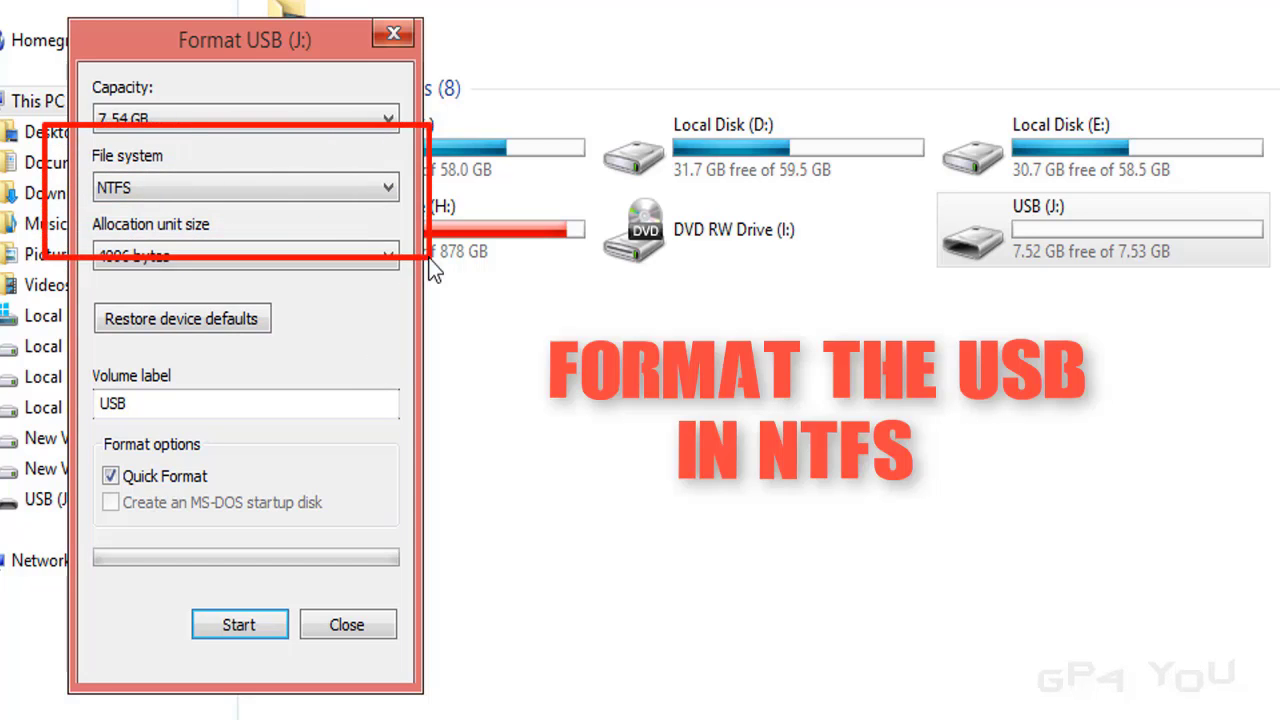
{"action": "mouse_move", "coordinate": [80, 165]}
{"action": "left_mouse_down"}
{"action": "mouse_move", "coordinate": [125, 212]}
{"action": "mouse_move", "coordinate": [183, 223]}
{"action": "left_mouse_up"}
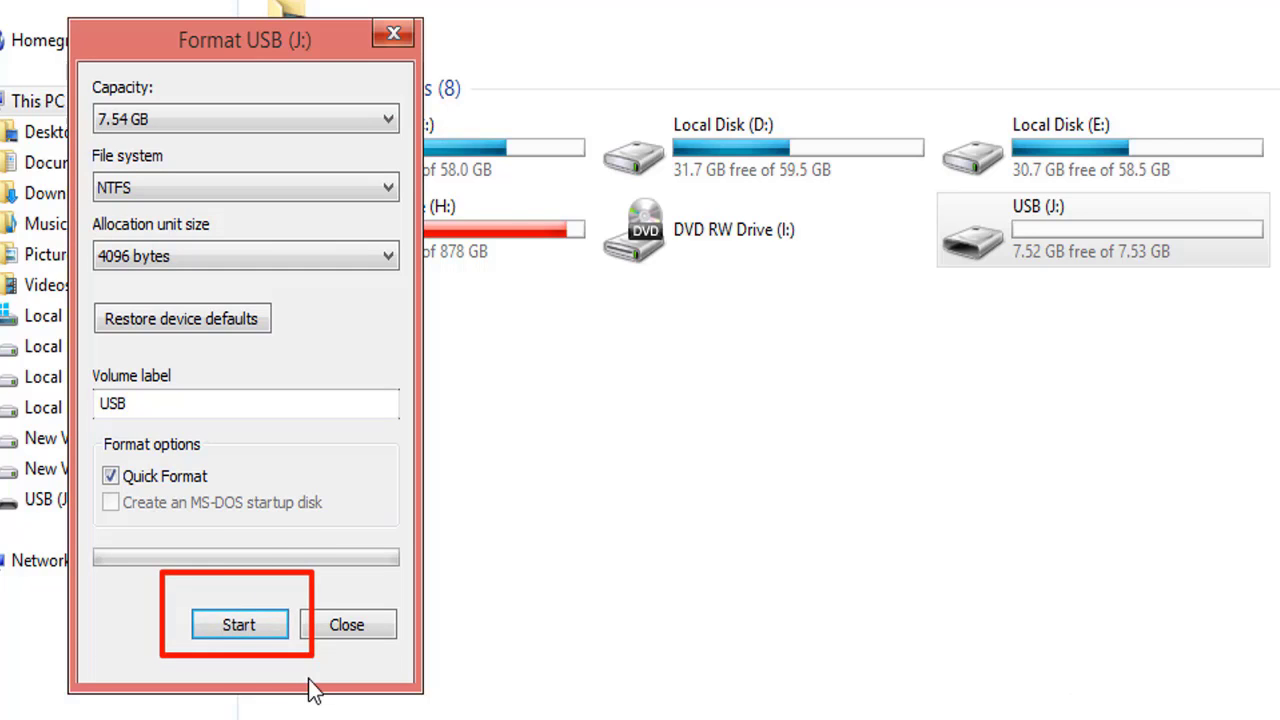
Run the quick format on USB (J:), accept erasing all its data, and close the format window when done.
{"action": "left_click", "coordinate": [227, 630]}
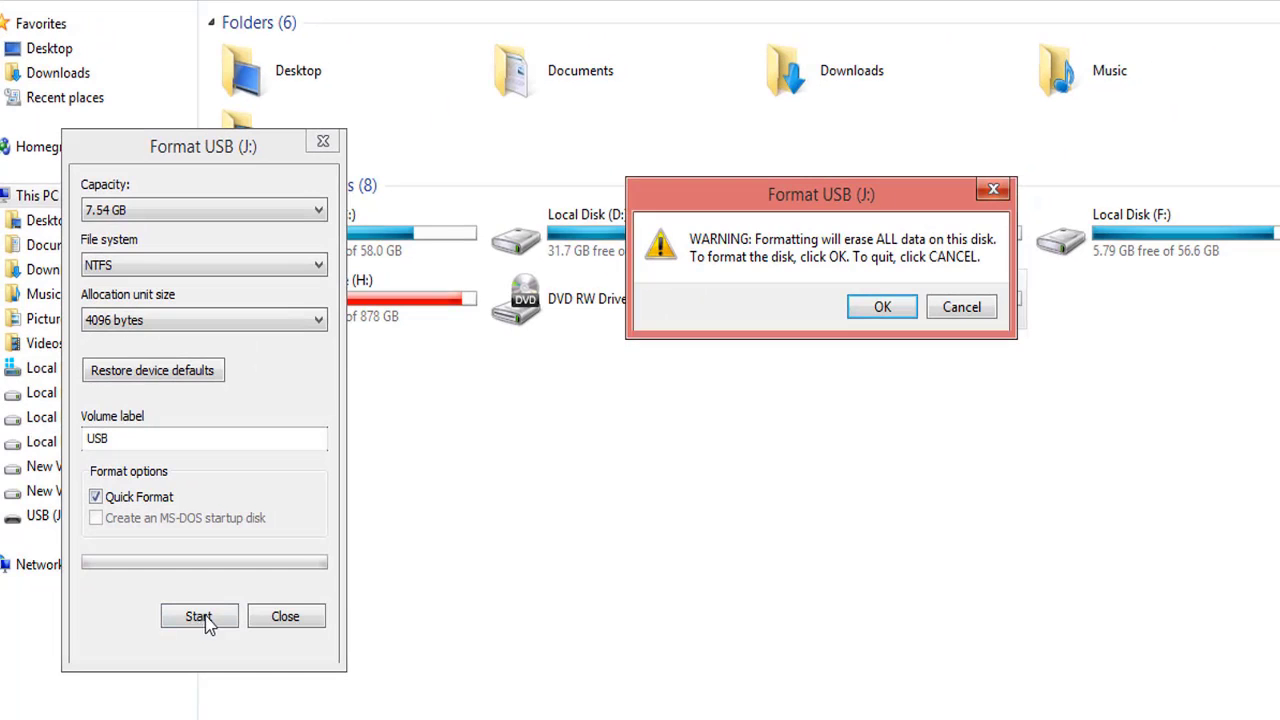
{"action": "left_click", "coordinate": [883, 310]}
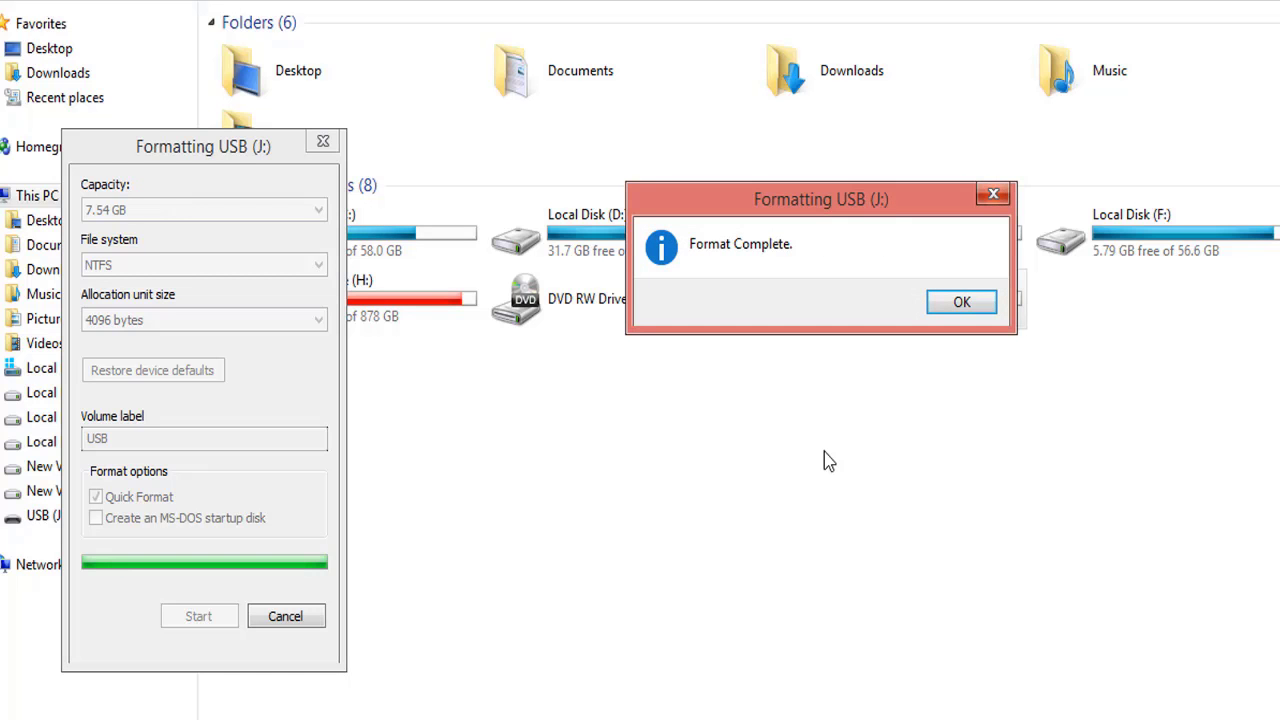
{"action": "left_click", "coordinate": [961, 302]}
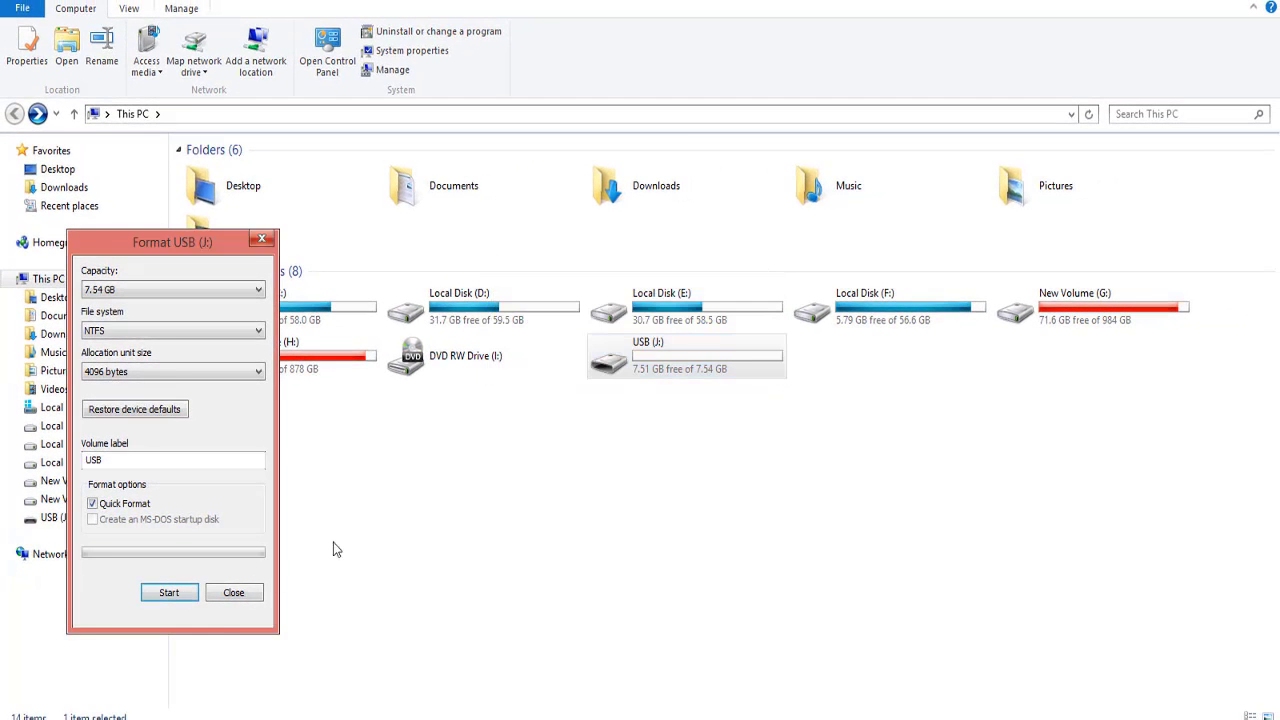
{"action": "left_click", "coordinate": [234, 593]}
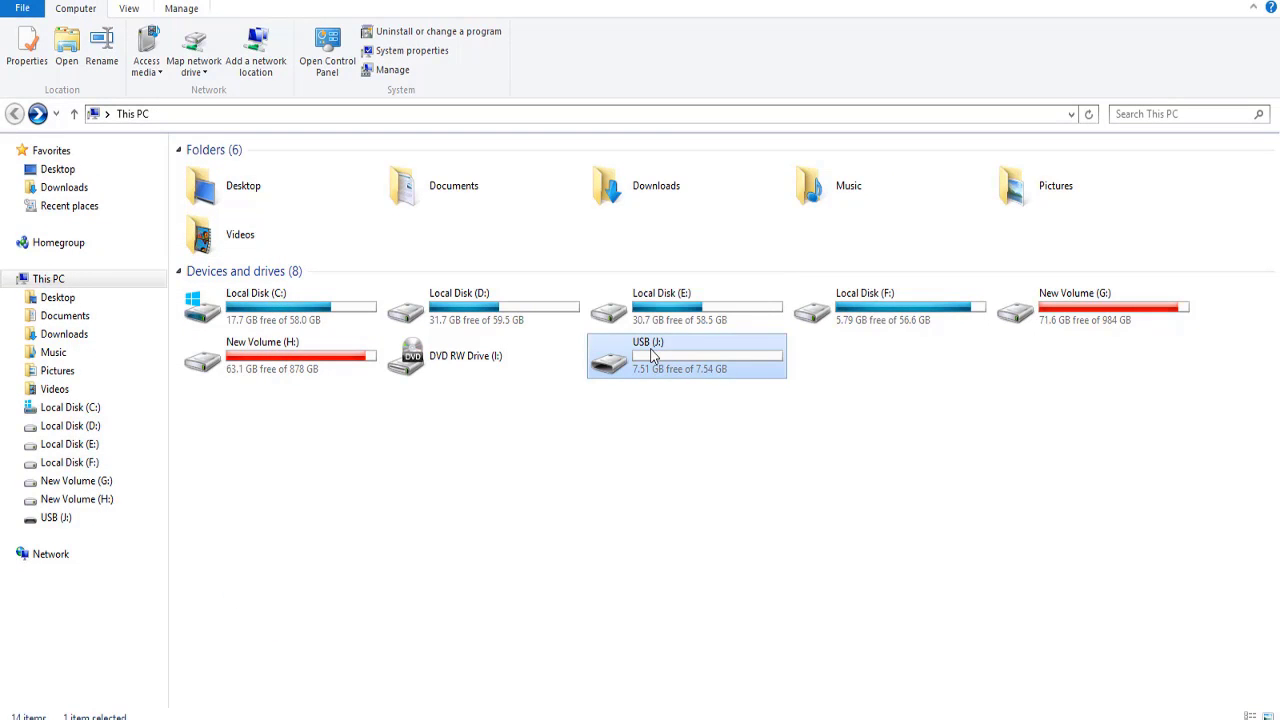
Check the file system and capacity of the formatted USB (J:) drive in its properties.
{"action": "right_click", "coordinate": [653, 357]}
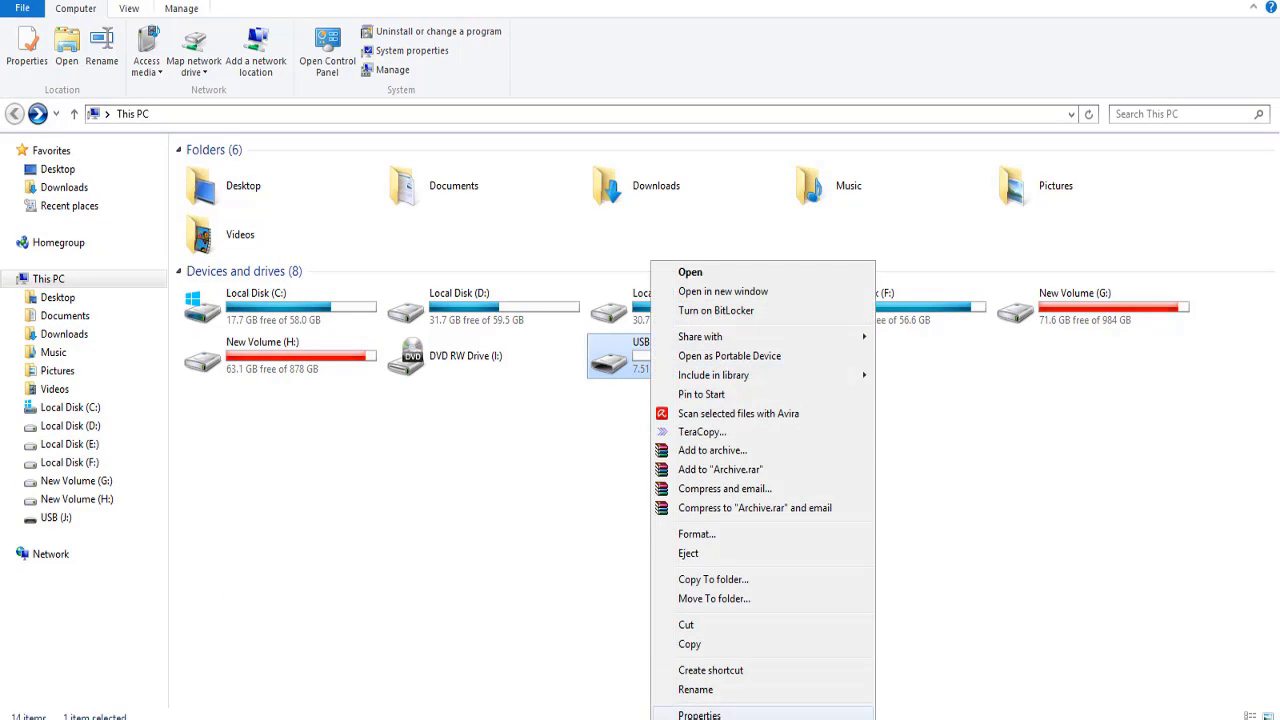
{"action": "left_click", "coordinate": [699, 714]}
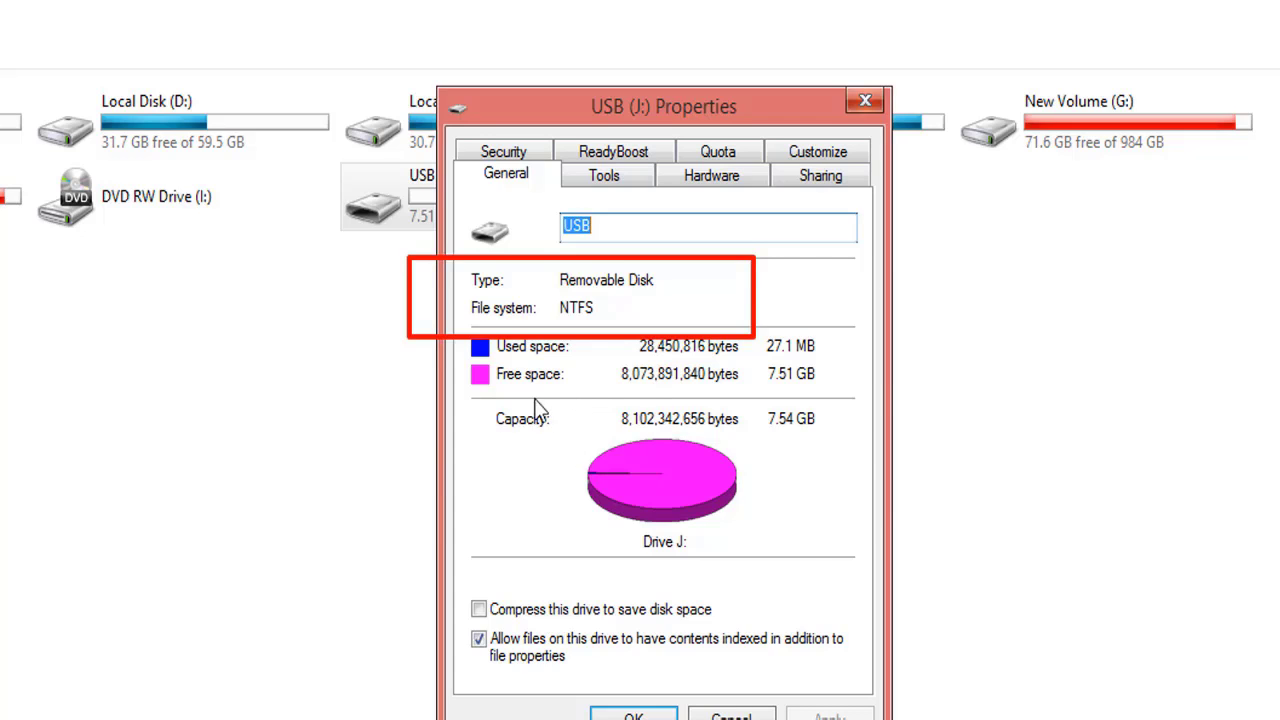
{"action": "left_click_drag", "start_coordinate": [533, 380], "coordinate": [904, 528]}
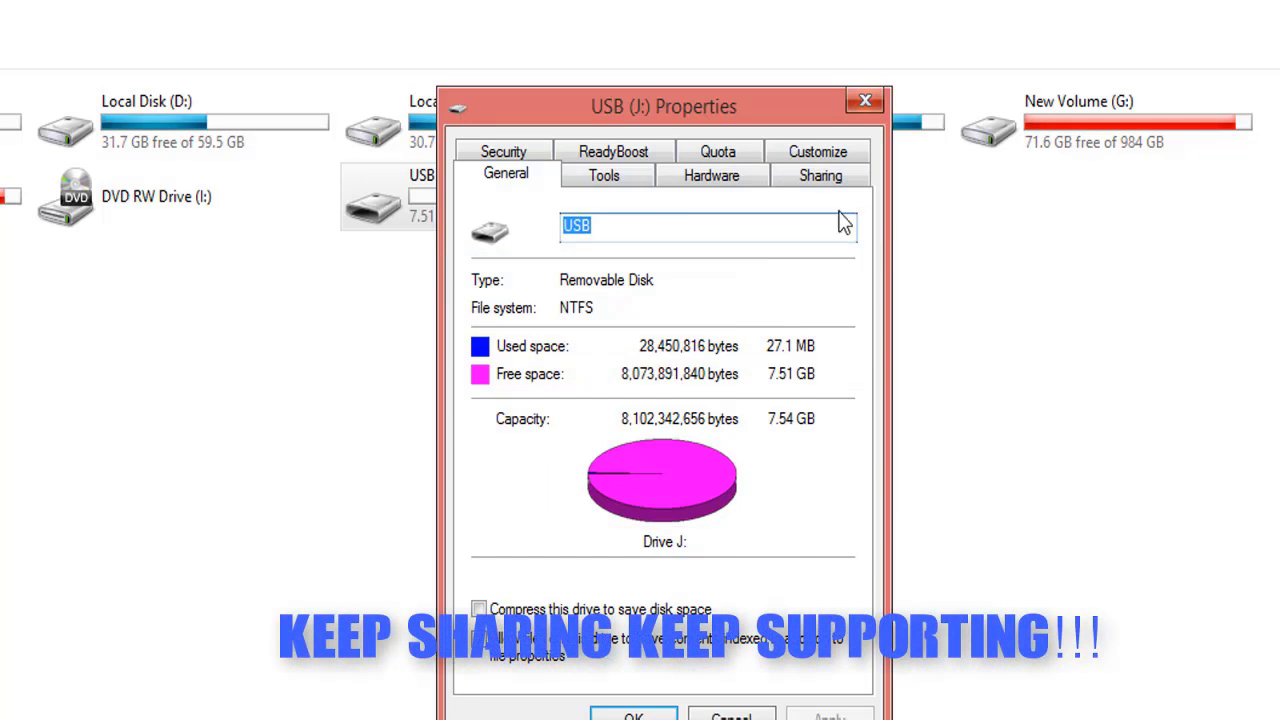
{"action": "left_click", "coordinate": [636, 714]}
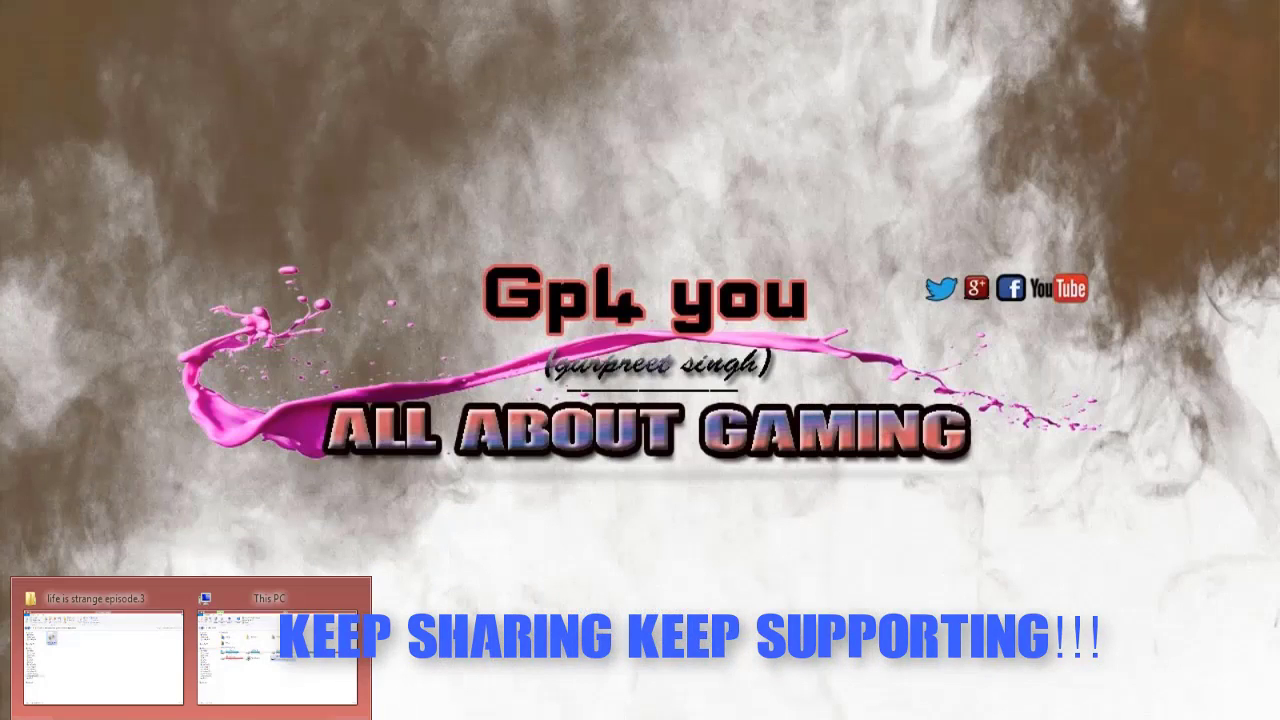
Return to the life is strange episode.3 folder and recheck the disc image's size in its properties.
{"action": "left_click", "coordinate": [130, 684]}
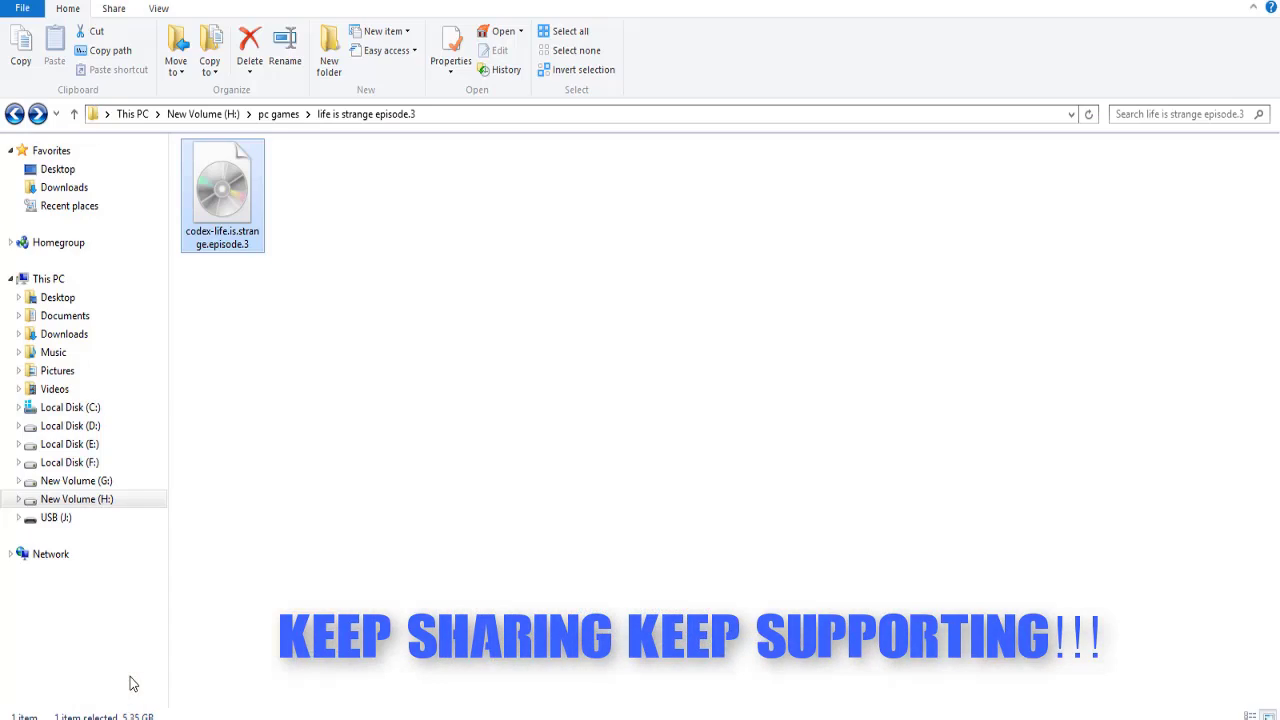
{"action": "right_click", "coordinate": [222, 190]}
{"action": "left_click", "coordinate": [265, 609]}
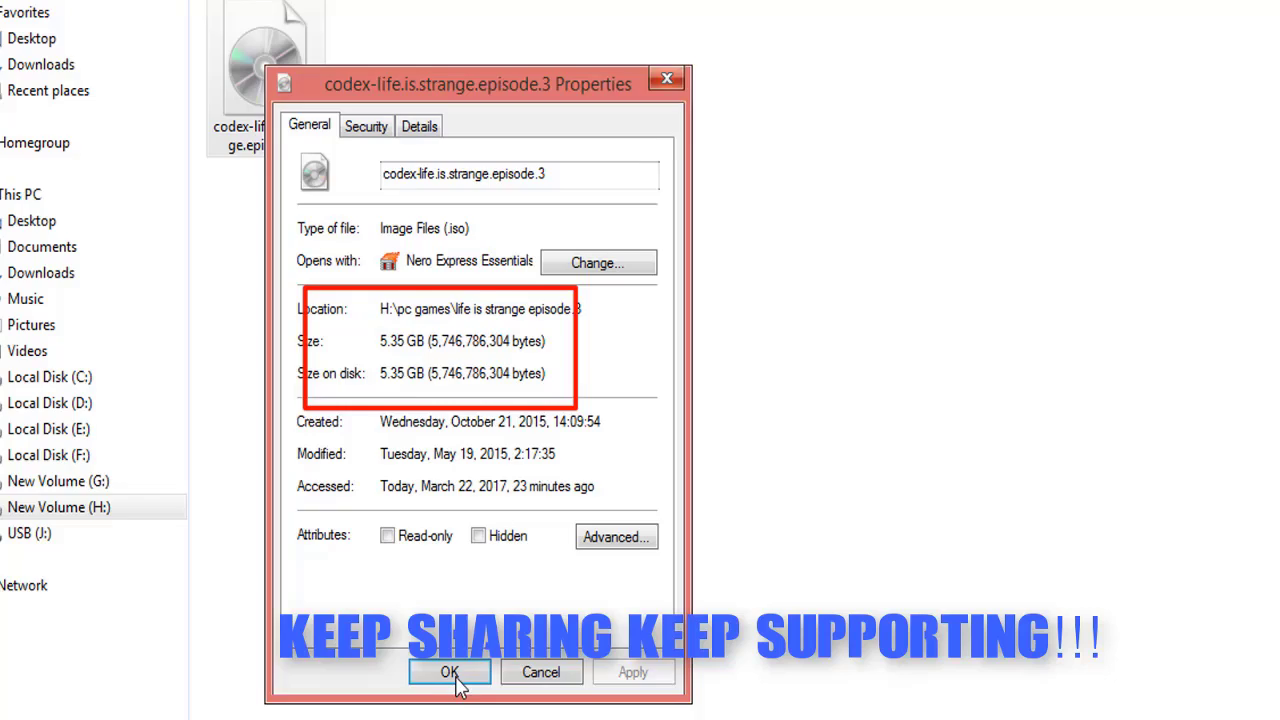
{"action": "left_click", "coordinate": [450, 672]}
Send the codex-life.is.strange.episode.3 image to the USB (J:) drive.
{"action": "right_click", "coordinate": [277, 78]}
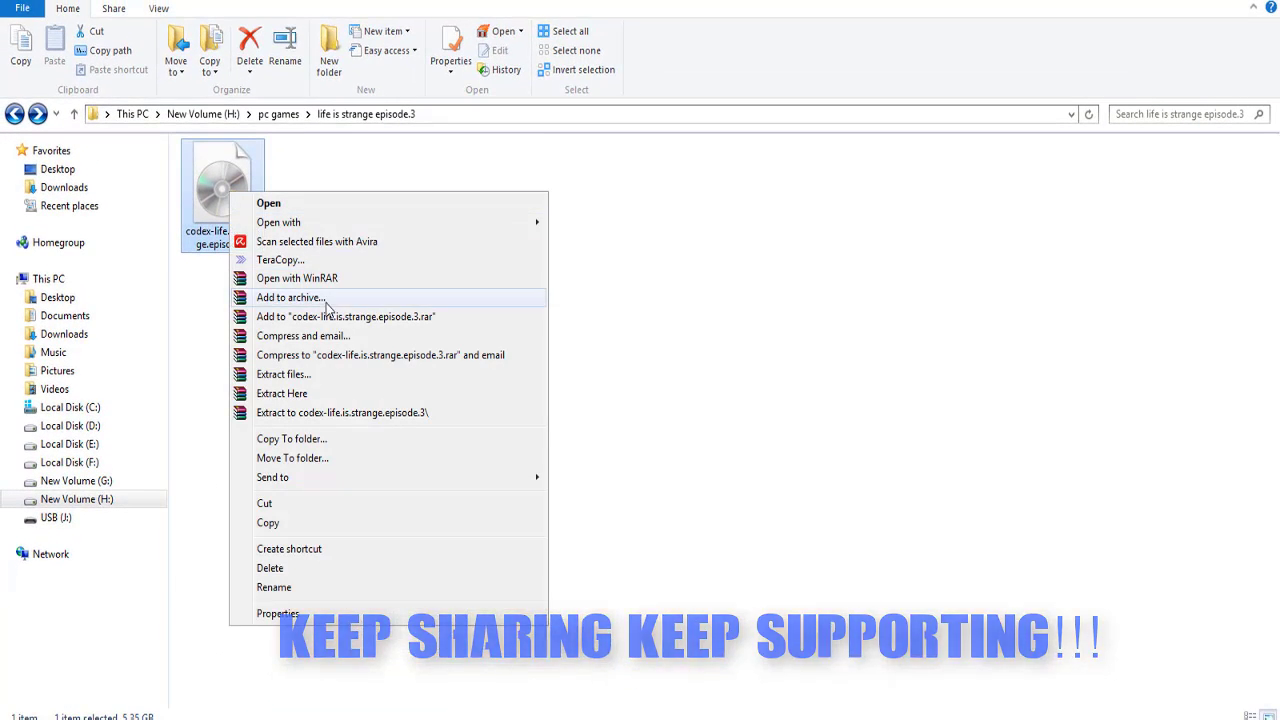
{"action": "mouse_move", "coordinate": [515, 484]}
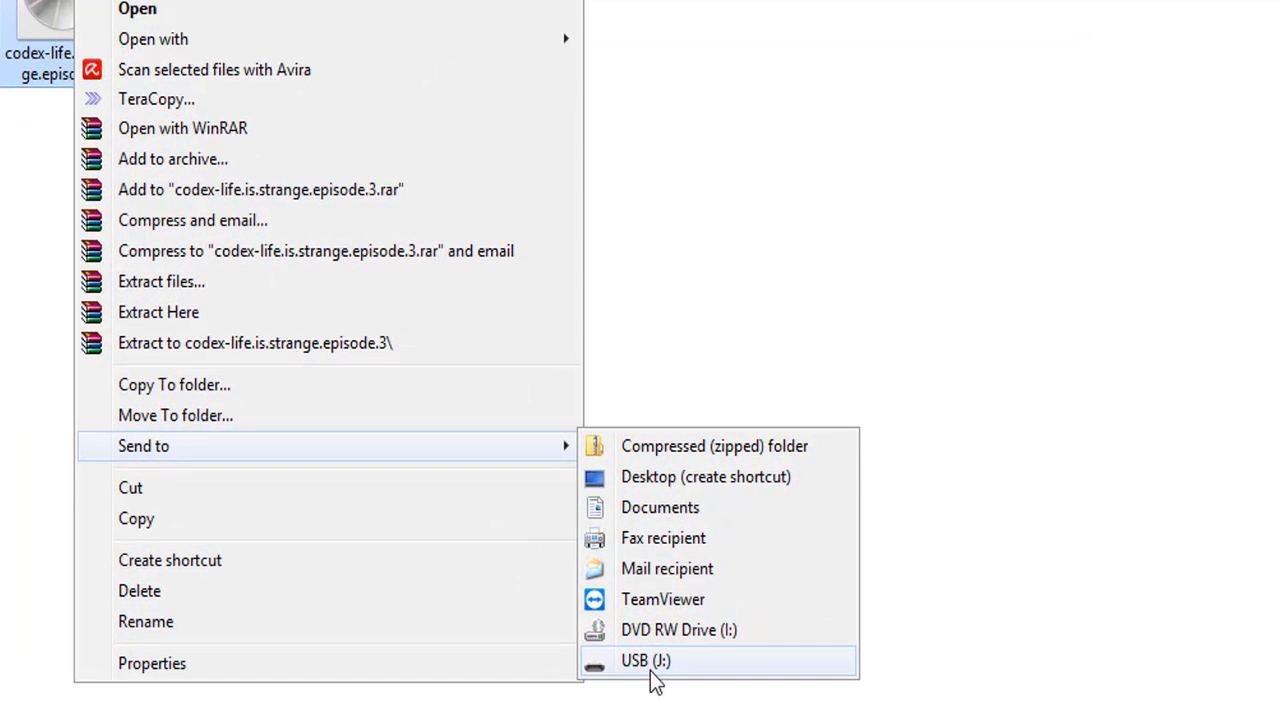
{"action": "left_click", "coordinate": [652, 668]}
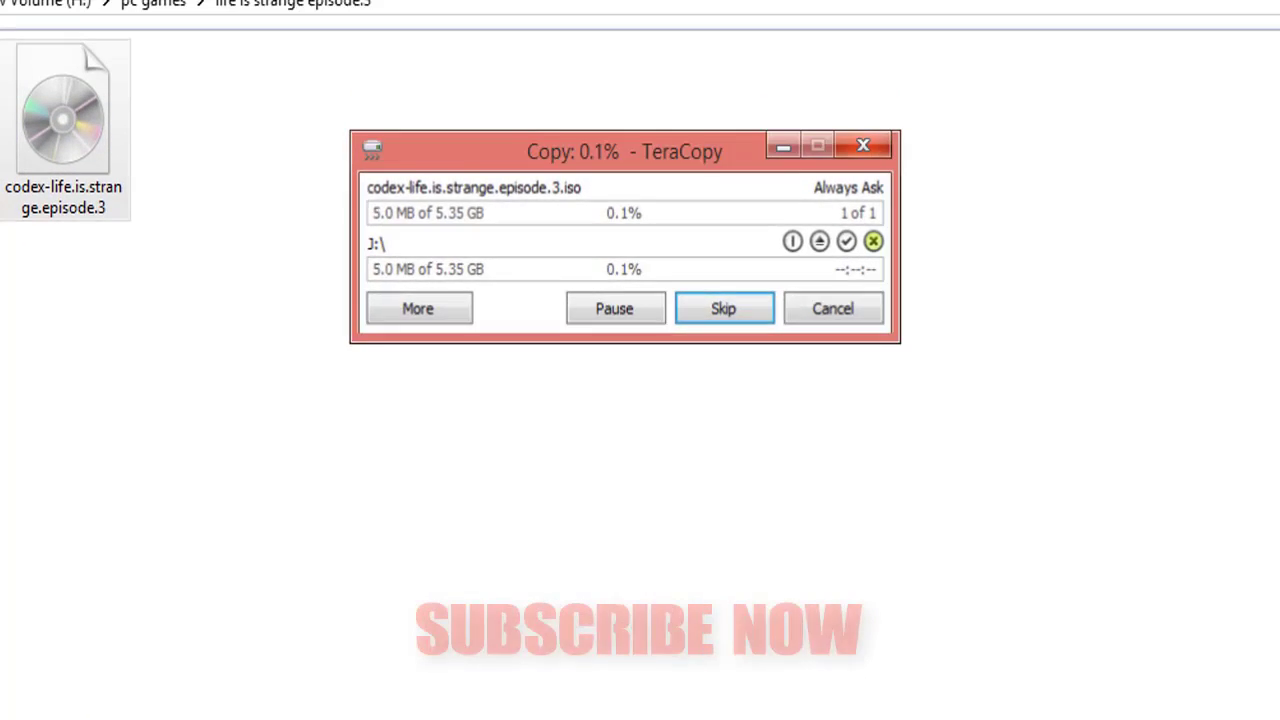